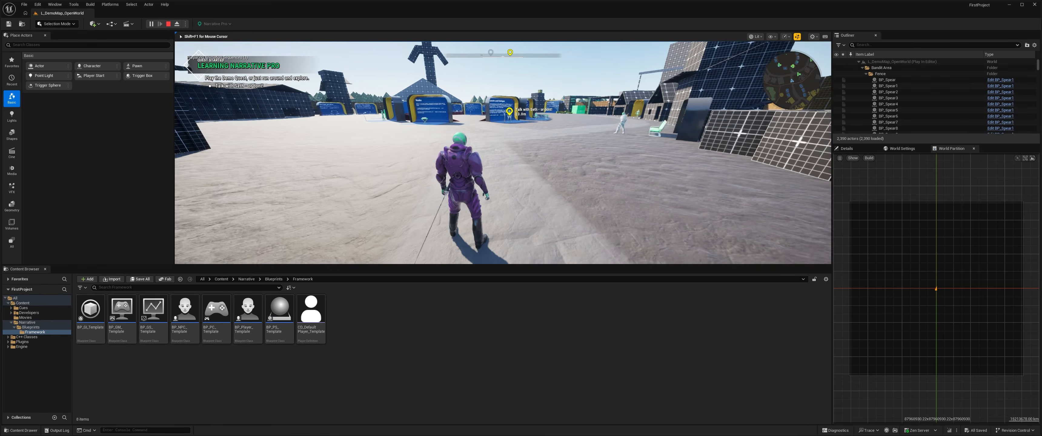
Play-test the demo map in the viewport by wielding, firing and reloading the rifle while running around, and end the session.
key(Tab)
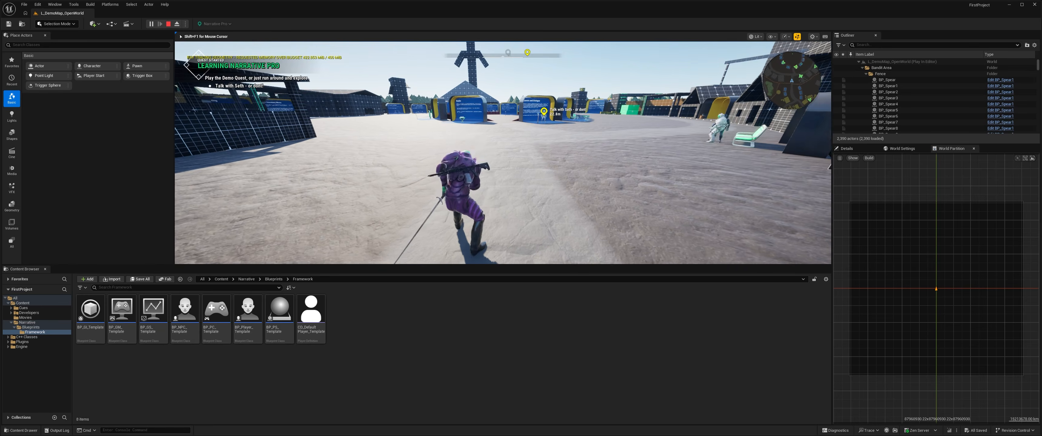
click(502, 153)
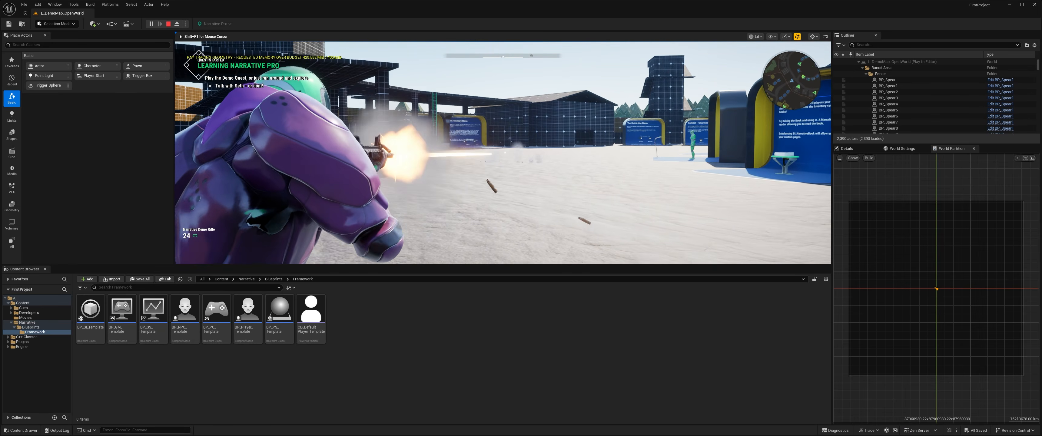
key(w)
click(503, 153)
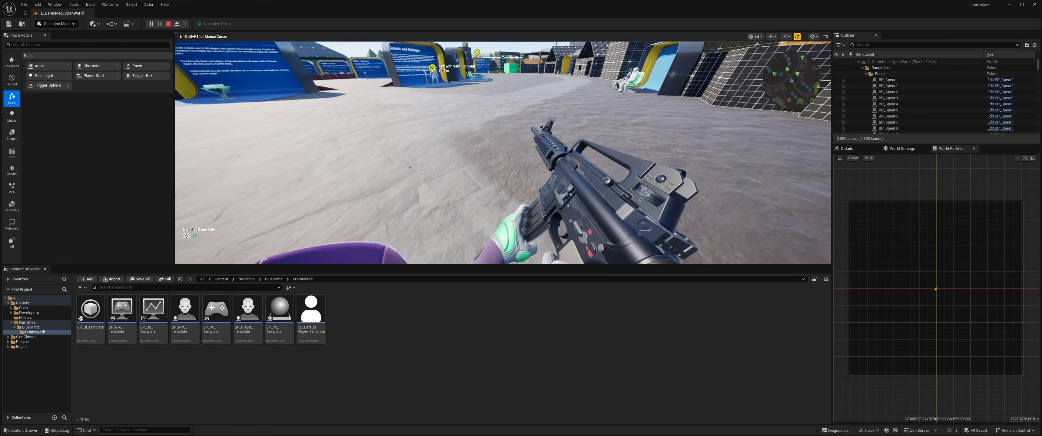
key(r)
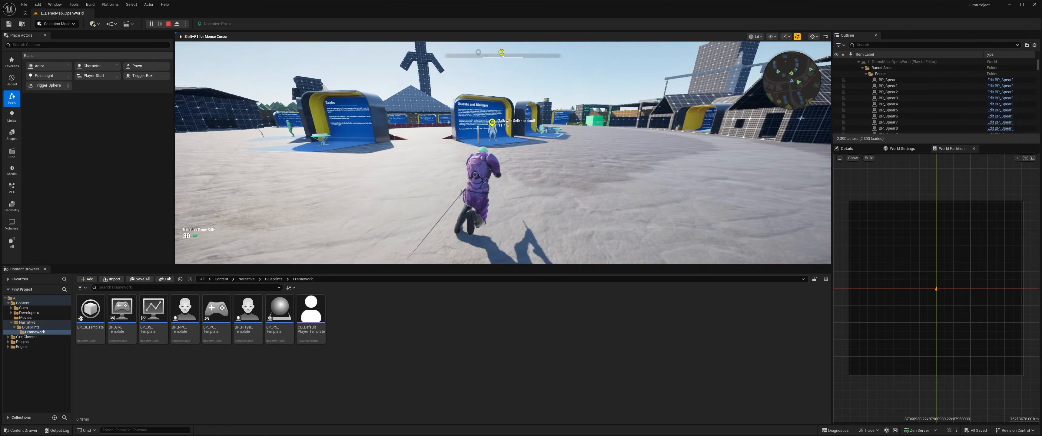
key(w)
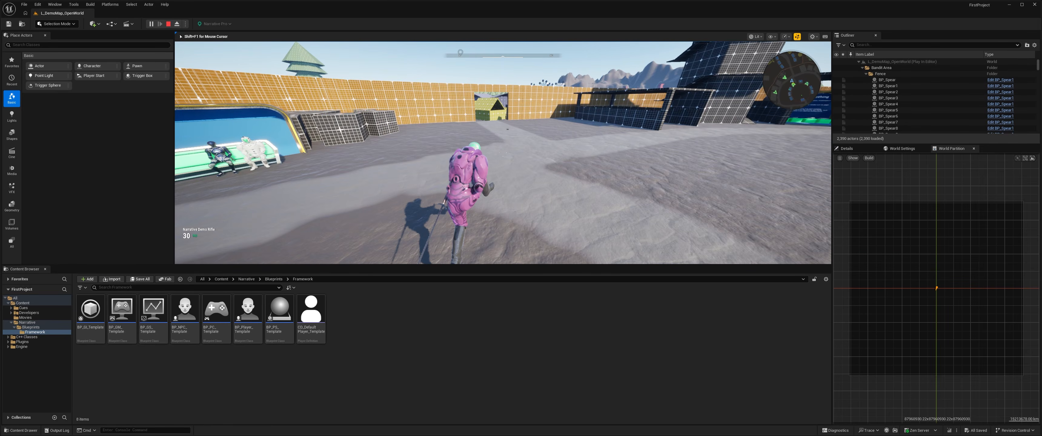
key(Escape)
Set the play session to 2 players with the Play As Client net mode and launch it.
click(194, 24)
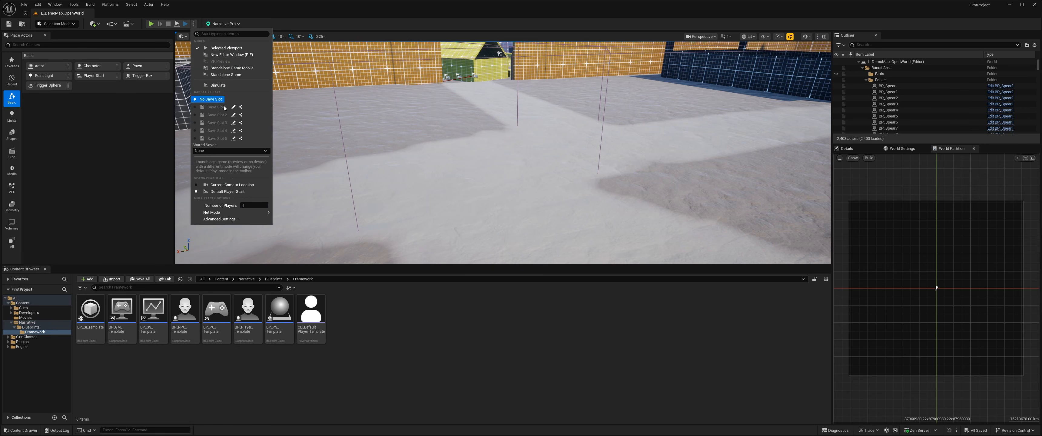
mouse_move(249, 211)
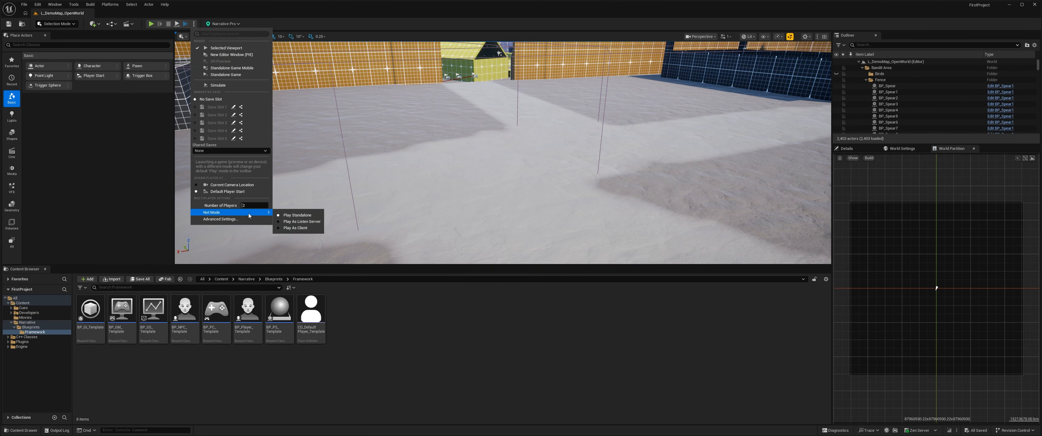
click(293, 228)
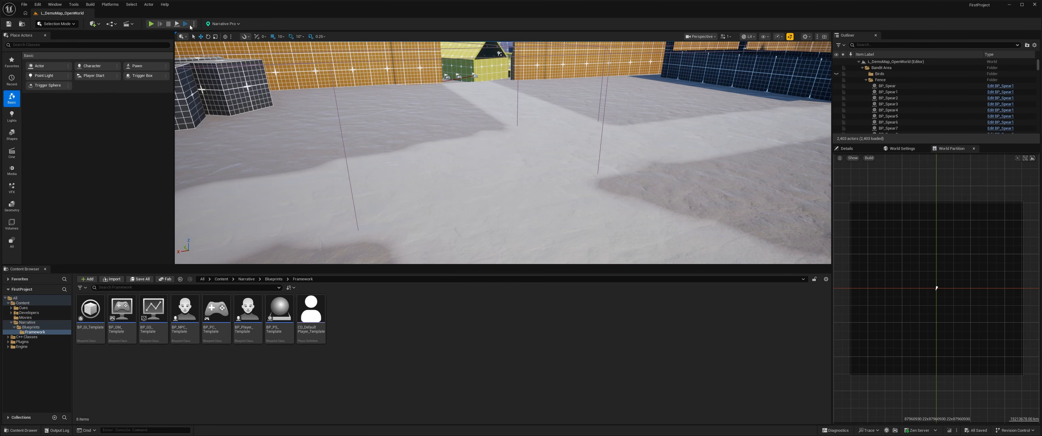
click(193, 24)
click(362, 103)
key(alt+p)
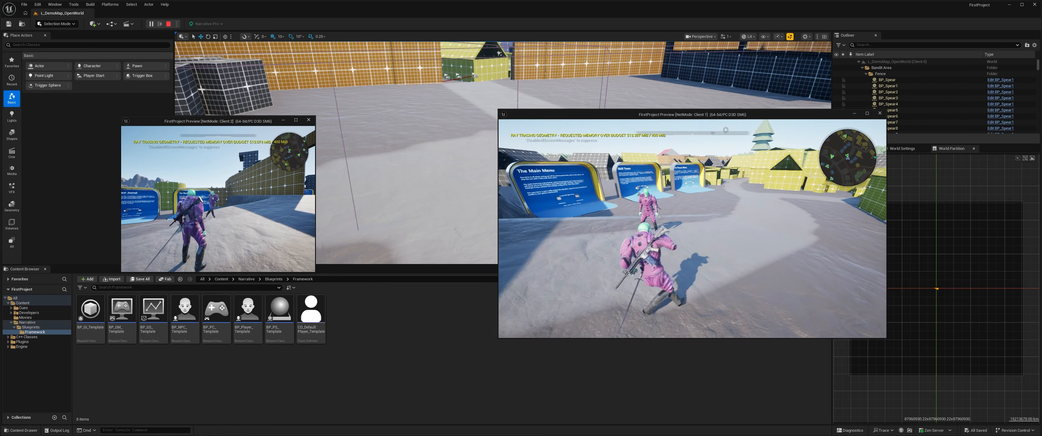
Test the multiplayer session in one client window by wielding, firing and reloading the rifle, crouching and jumping, and end it.
key(Tab)
key(c)
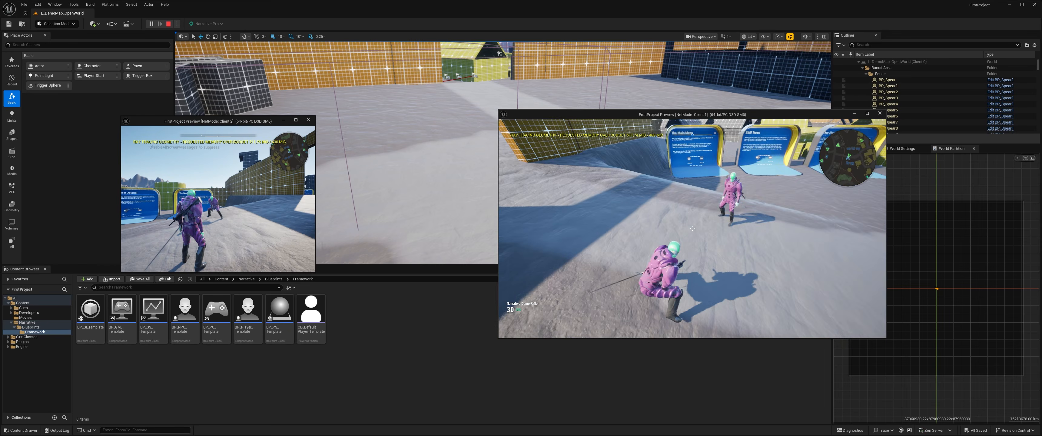
key(w)
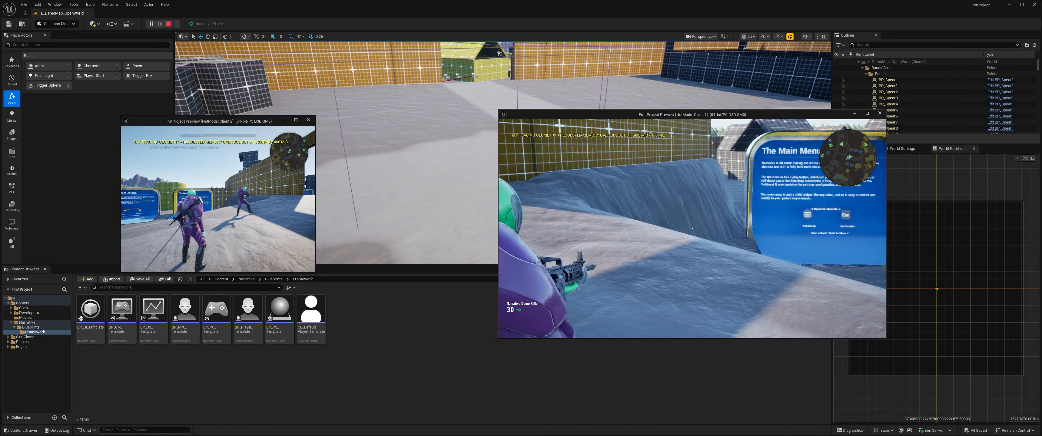
click(692, 229)
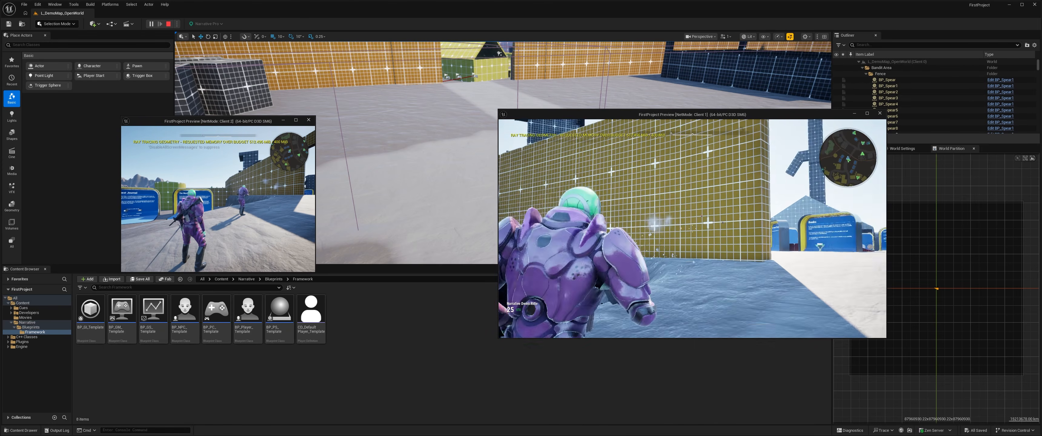
key(r)
key(space)
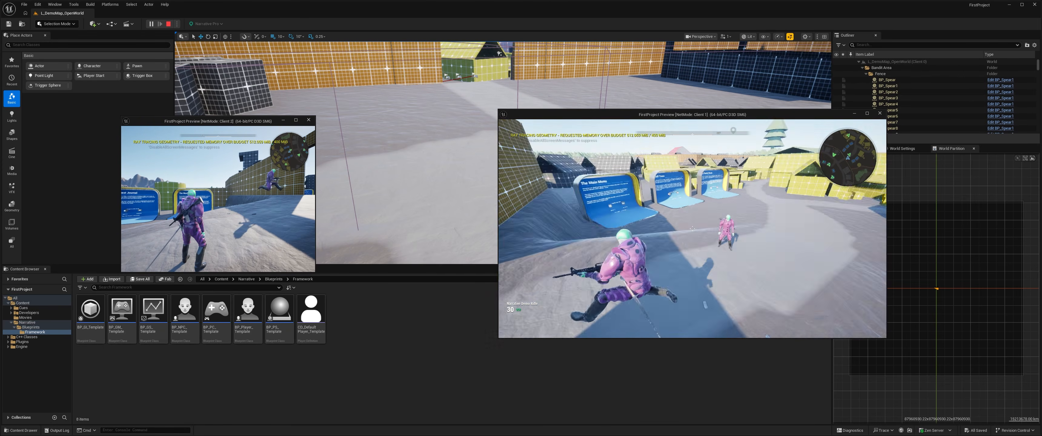
key(w)
right_click(692, 228)
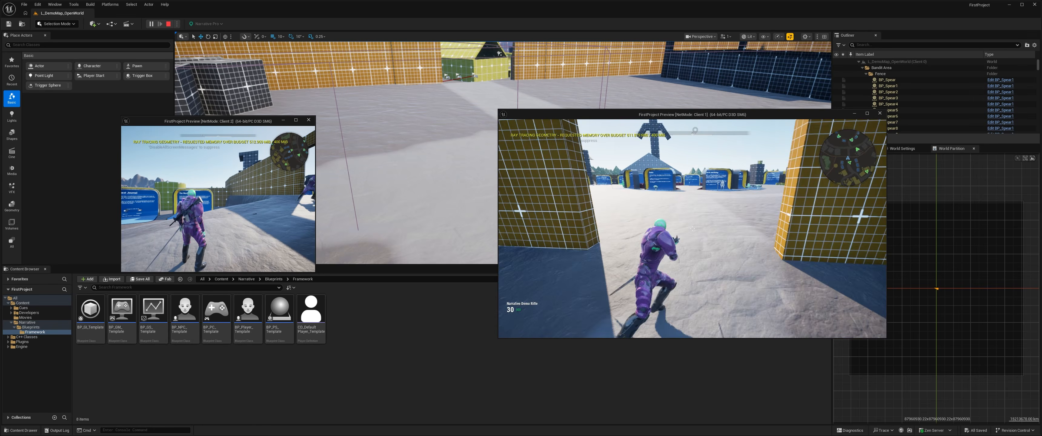
key(Escape)
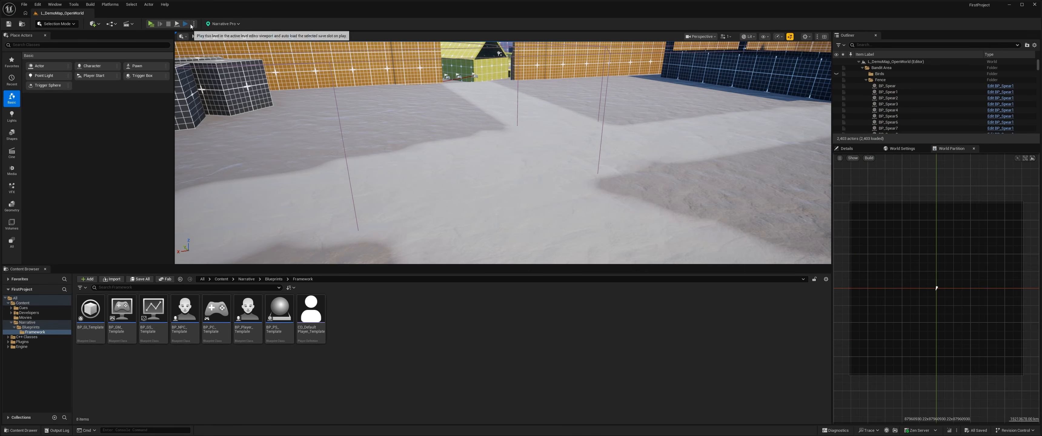
Set the number of players for play sessions back to 1.
click(194, 24)
drag(253, 205, 247, 207)
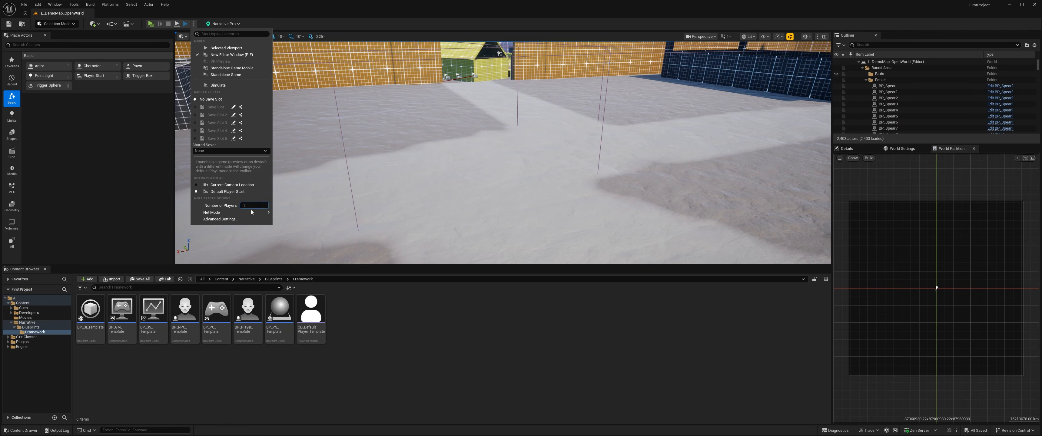
click(278, 194)
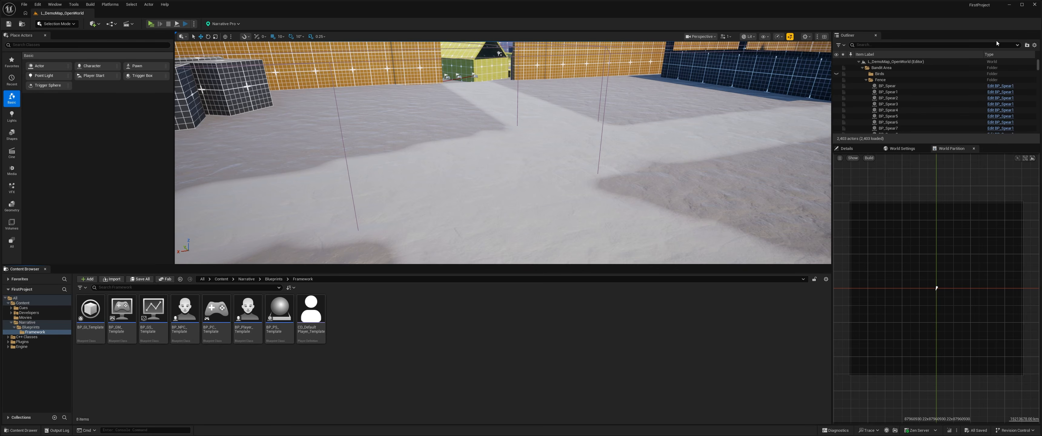
Switch to the FirstProject folder in File Explorer and open FirstProject.sln in Visual Studio.
click(1009, 4)
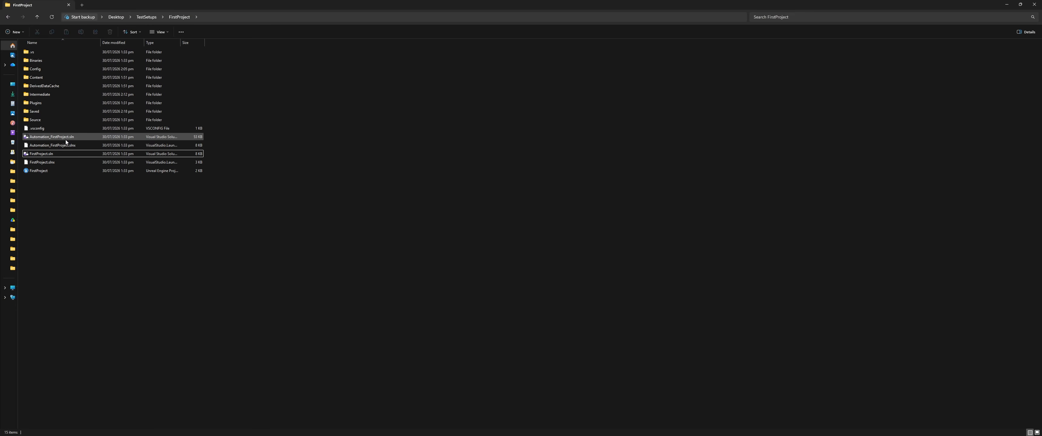
click(47, 156)
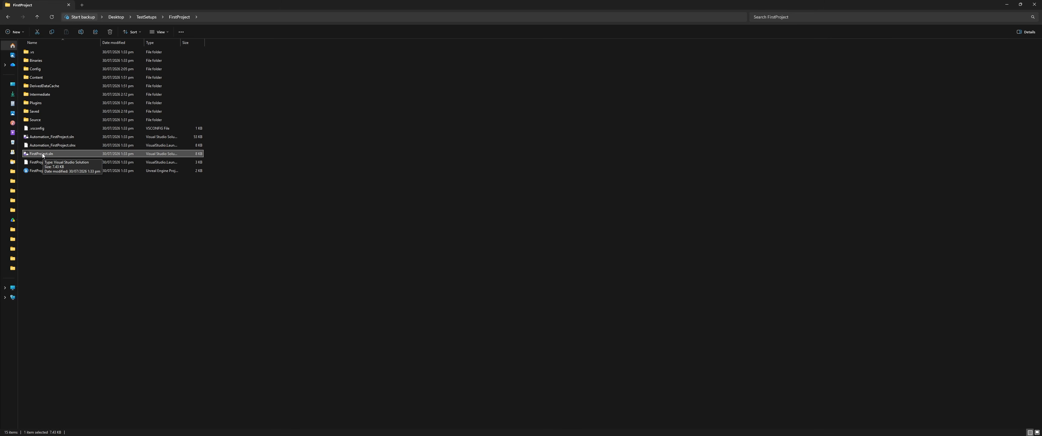
double_click(42, 154)
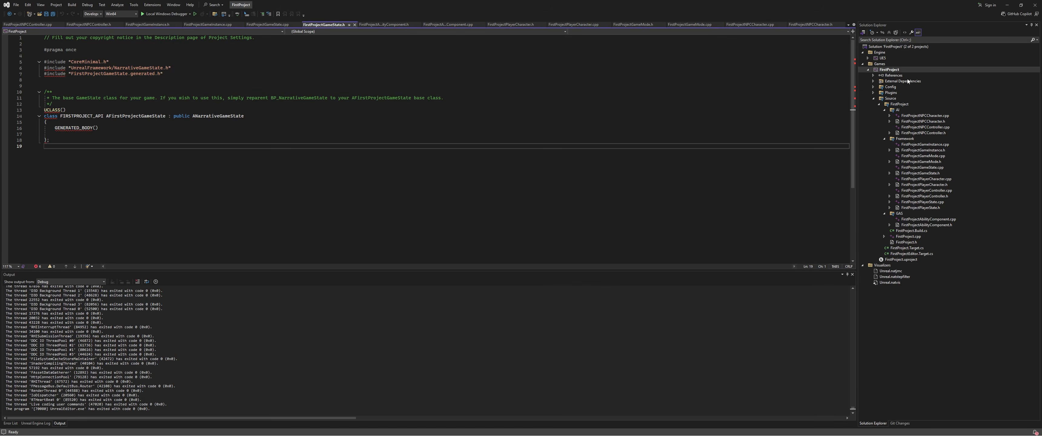
Make FirstProject the startup project, choose its build configuration and launch it with the Local Windows Debugger.
right_click(892, 70)
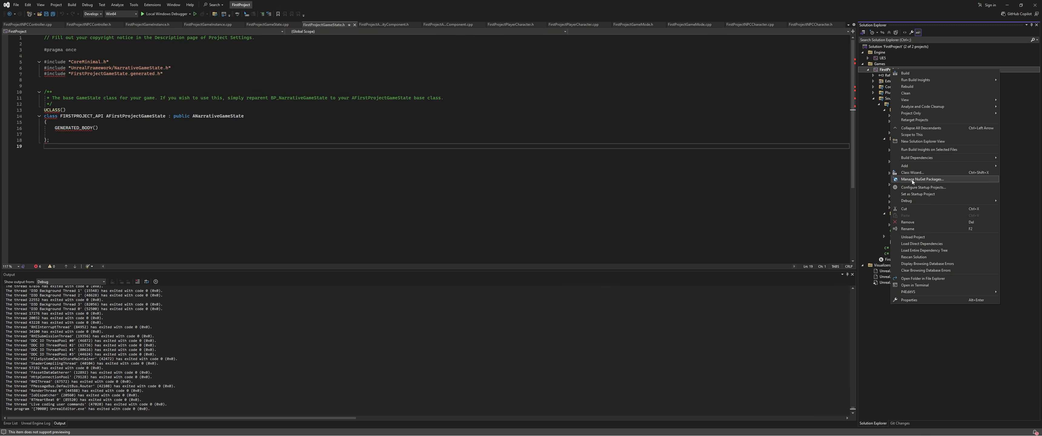
click(915, 195)
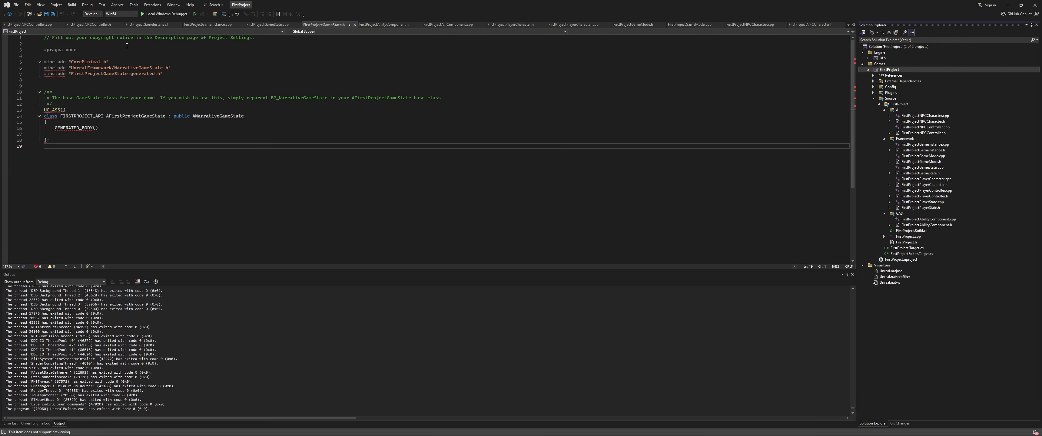
click(99, 16)
click(105, 38)
click(159, 15)
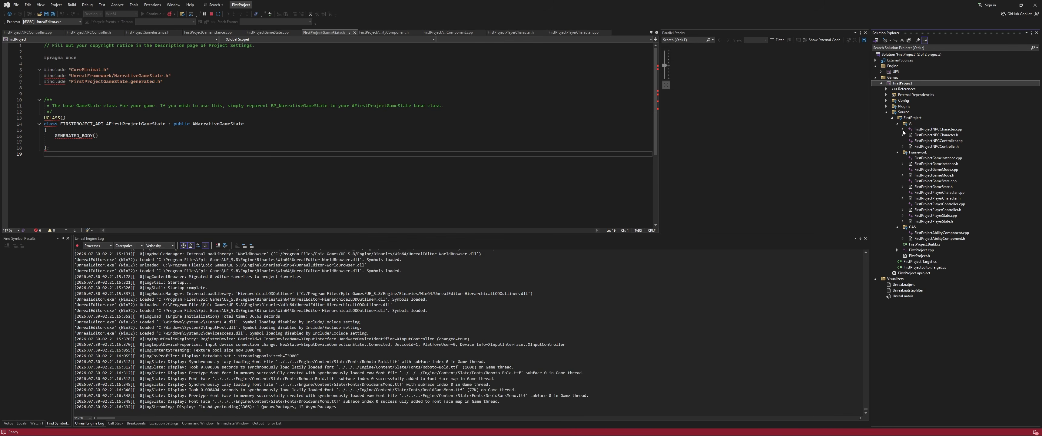
Look through FirstProjectNPCCharacter.cpp, FirstProjectGameMode.cpp and FirstProjectGameMode.h among the project's source files.
double_click(929, 129)
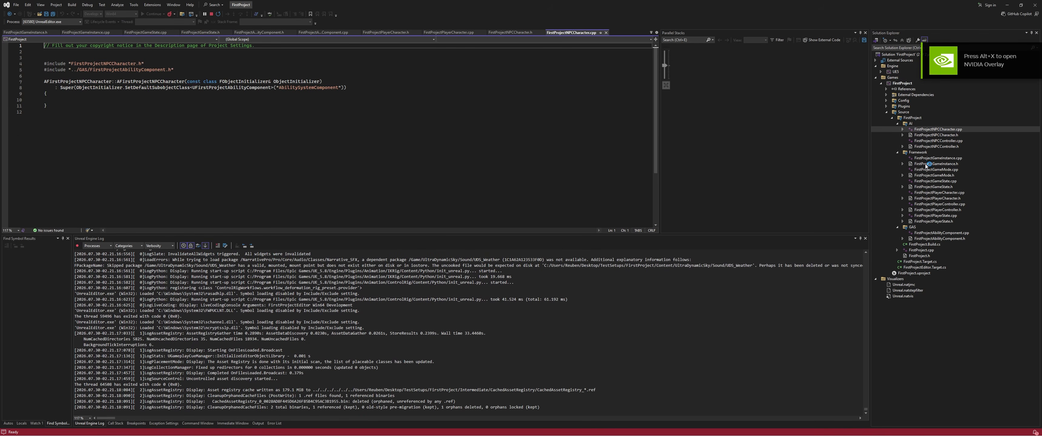
double_click(933, 175)
double_click(937, 169)
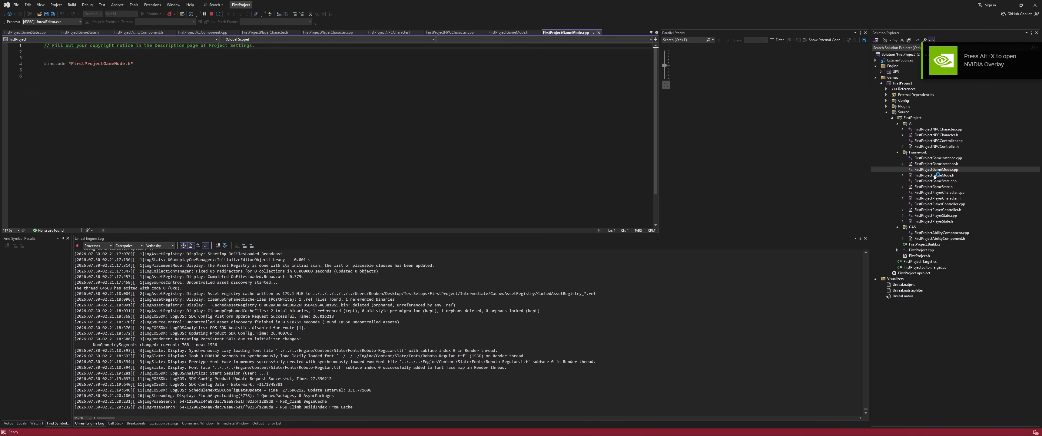
click(935, 175)
click(936, 170)
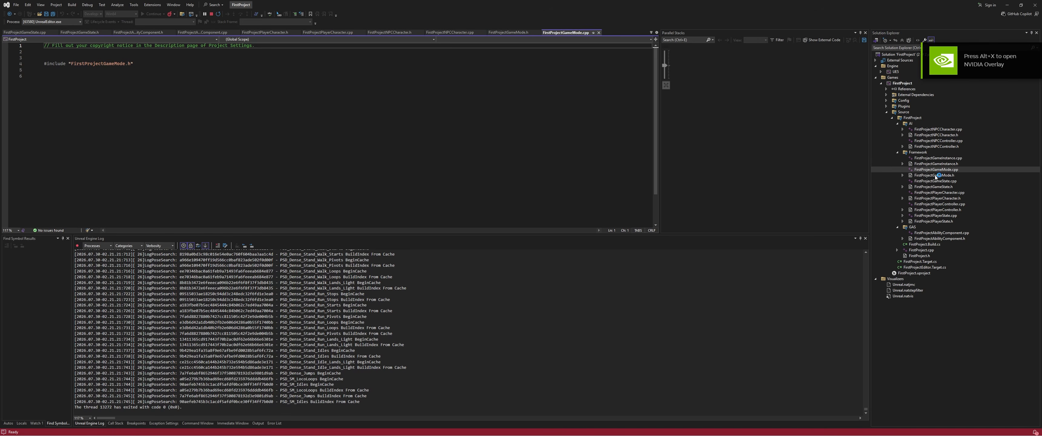
click(935, 175)
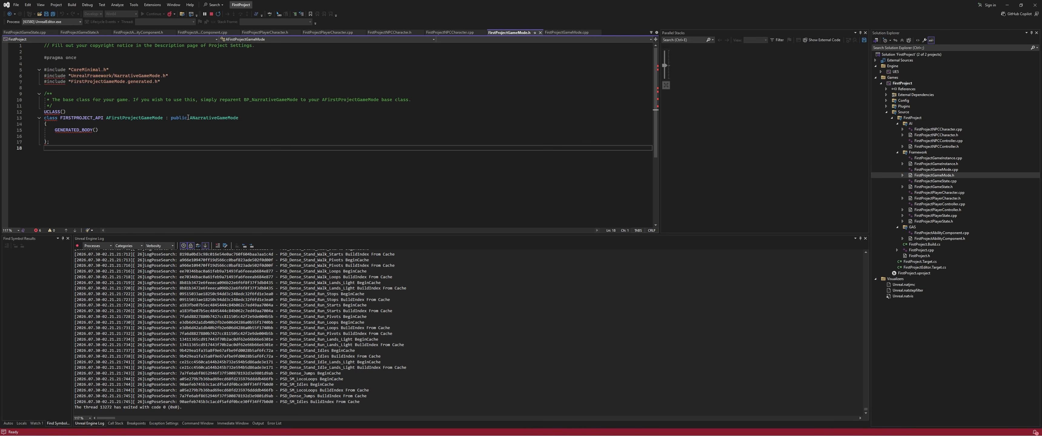
Examine the ANarrativeGameMode parent class and the class code in FirstProjectGameMode.h by highlighting them.
drag(188, 117, 256, 119)
click(210, 130)
drag(131, 153, 44, 70)
click(201, 156)
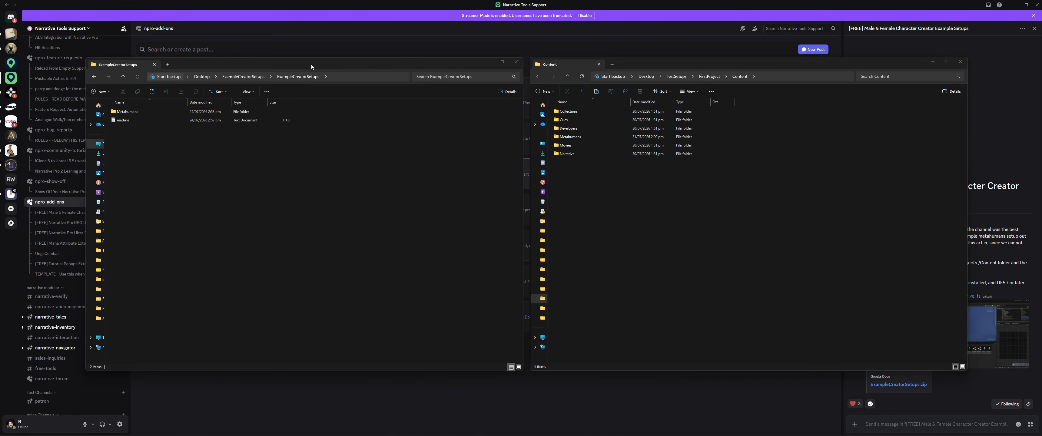
Compare the Metahumans folder in ExampleCreatorSetups with the Metahumans folder in FirstProject's Content directory.
drag(311, 64, 528, 189)
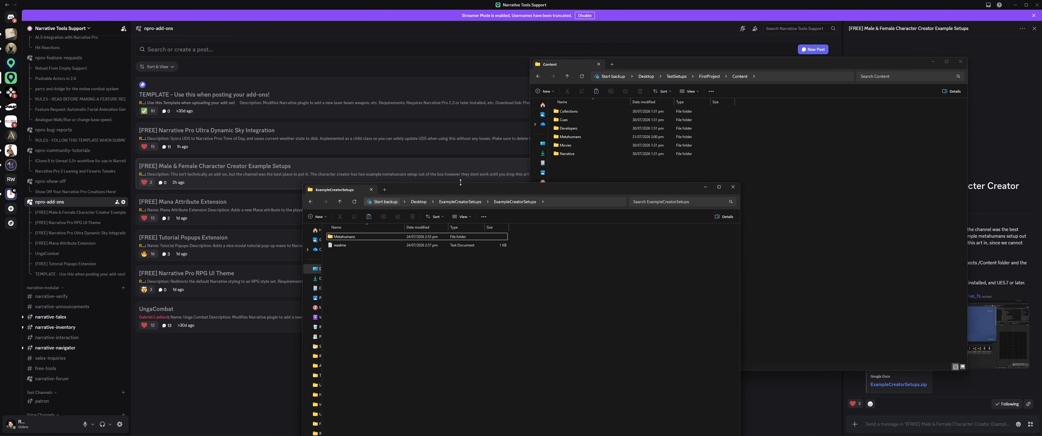
drag(470, 189, 269, 65)
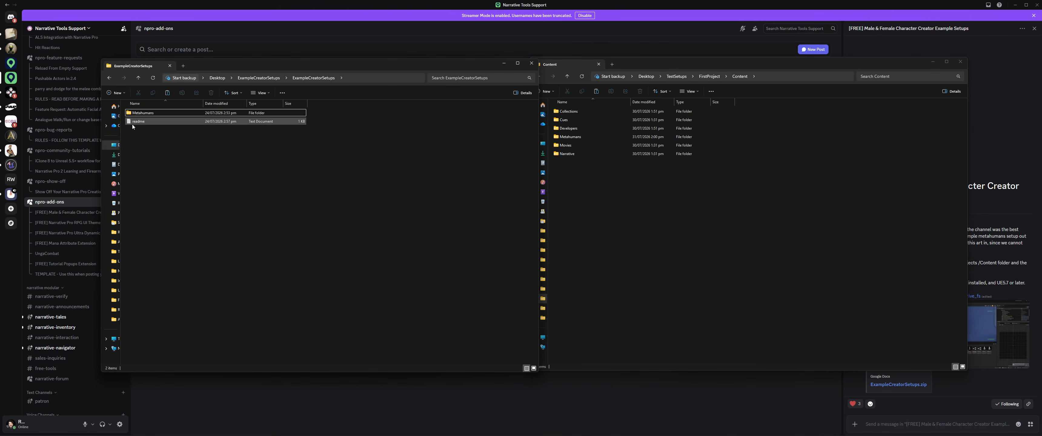
click(144, 114)
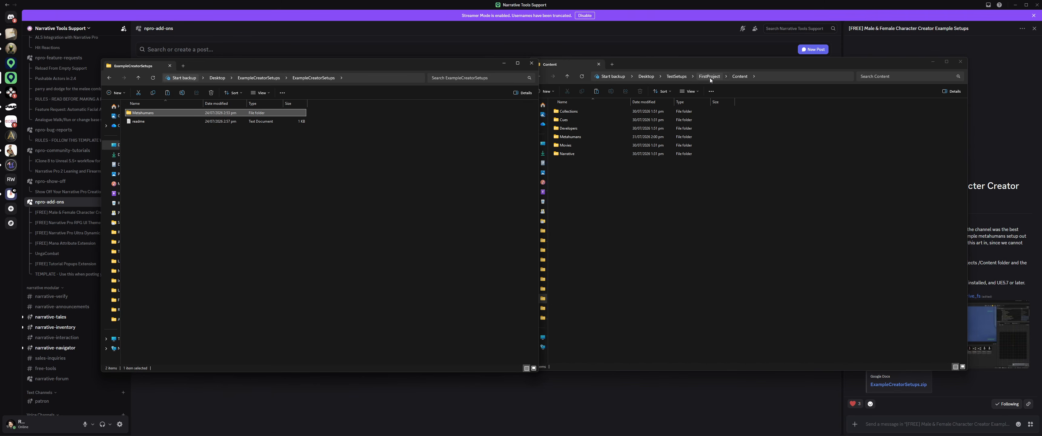
click(578, 138)
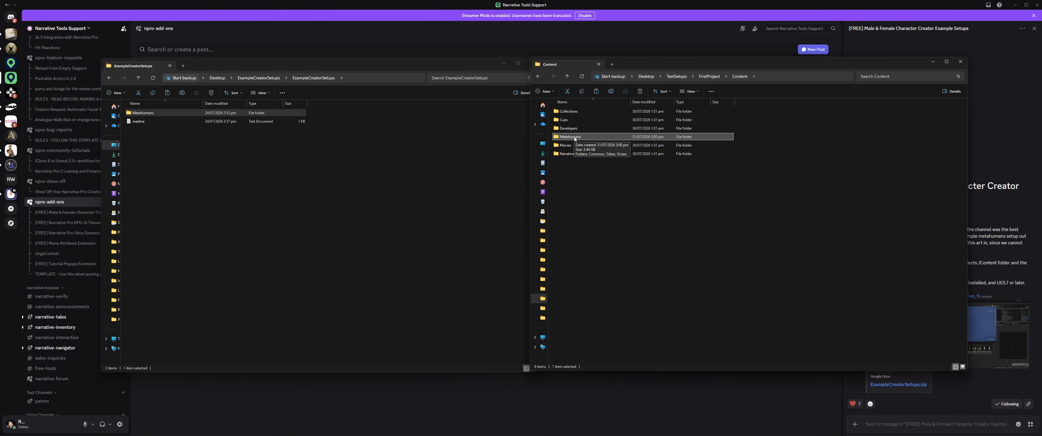
ctrl+click(565, 140)
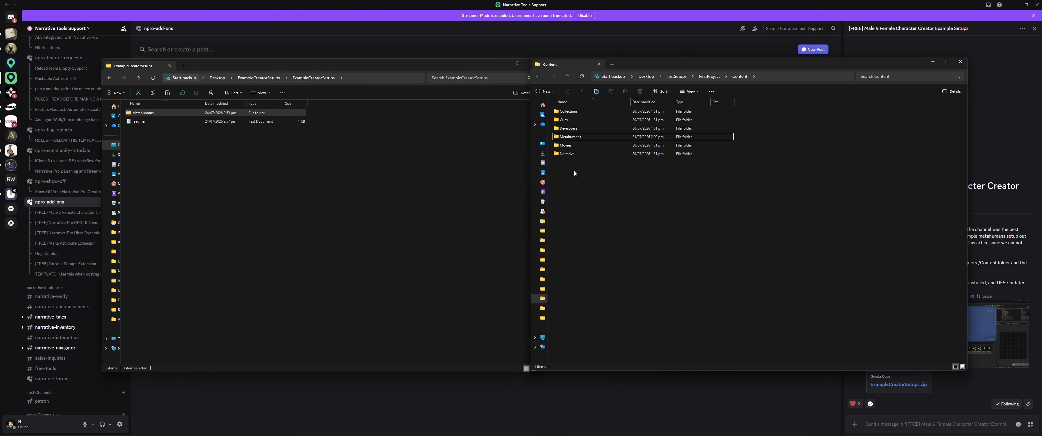
click(225, 117)
click(575, 137)
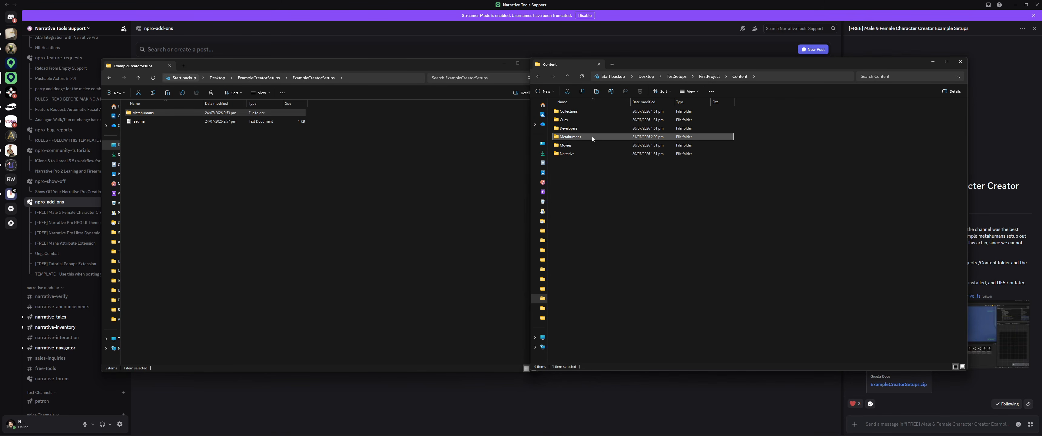
click(245, 115)
click(642, 175)
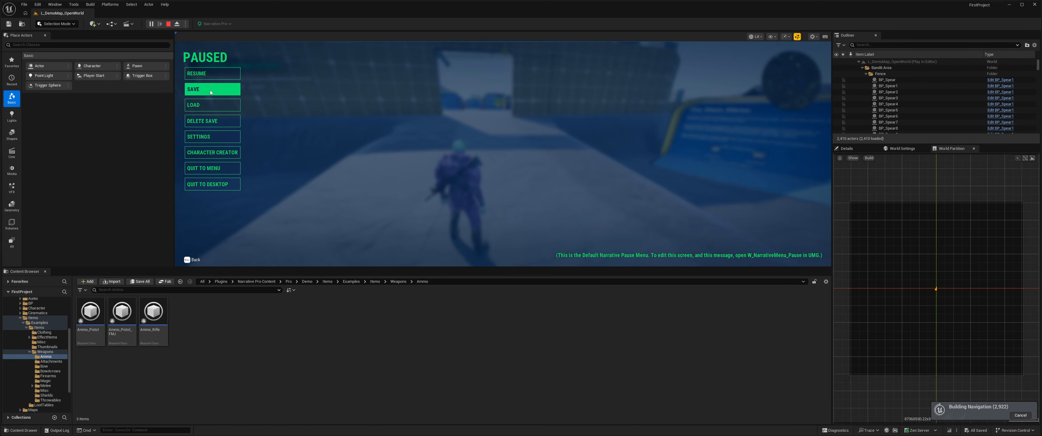
Save the running game to the PLAYER A slot and open the character creator from the paused game.
key(Return)
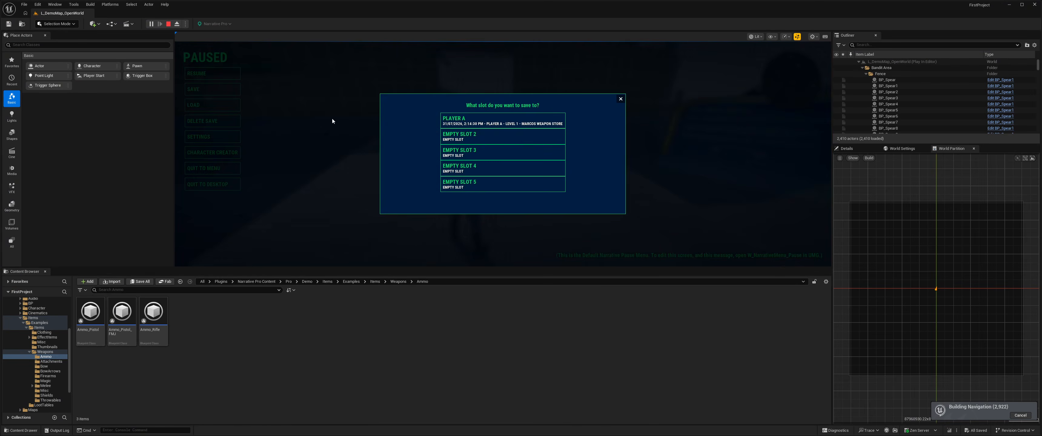
click(503, 120)
click(478, 163)
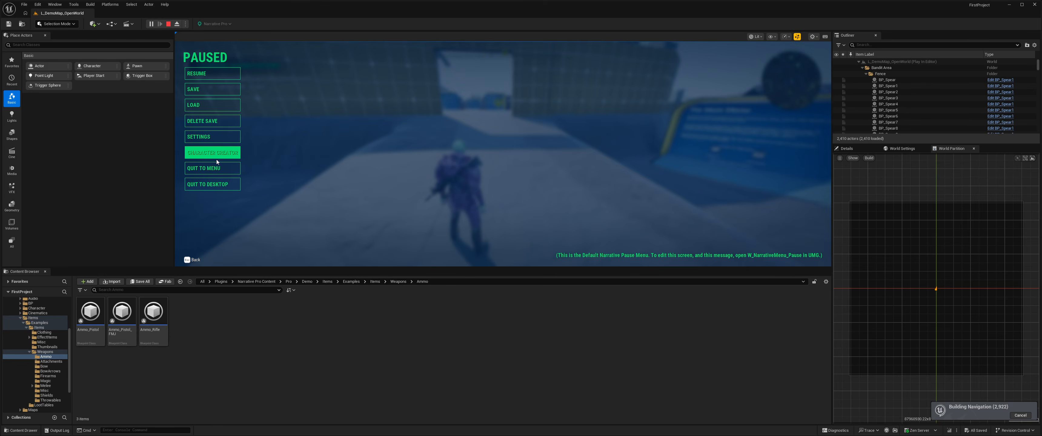
click(215, 154)
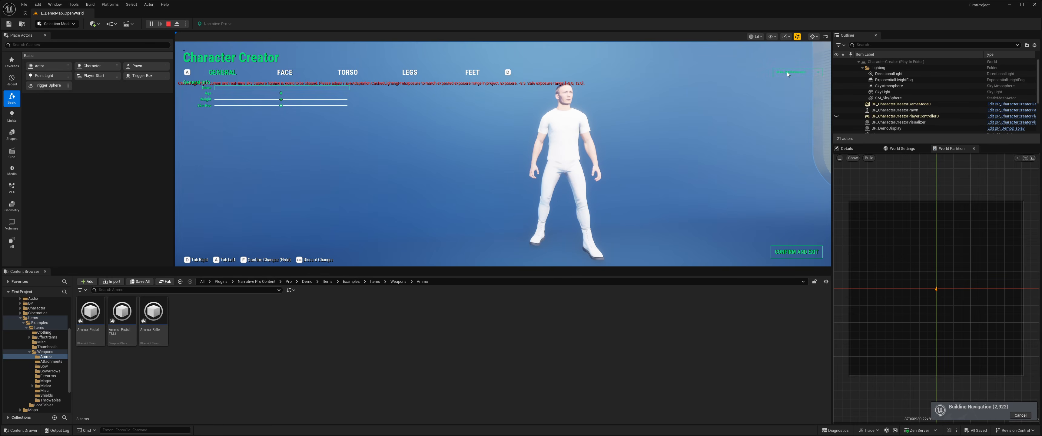
Try the female form and a torso colour on the character, and switch back to the male form.
click(787, 74)
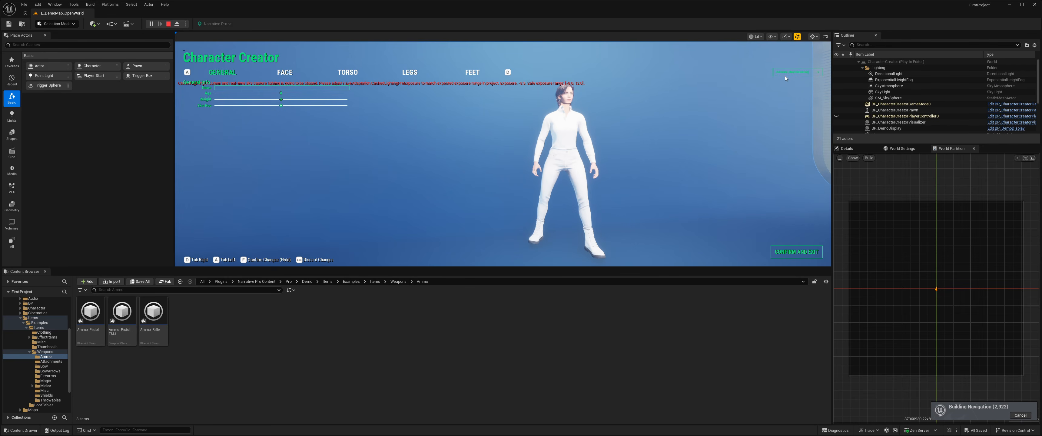
click(347, 73)
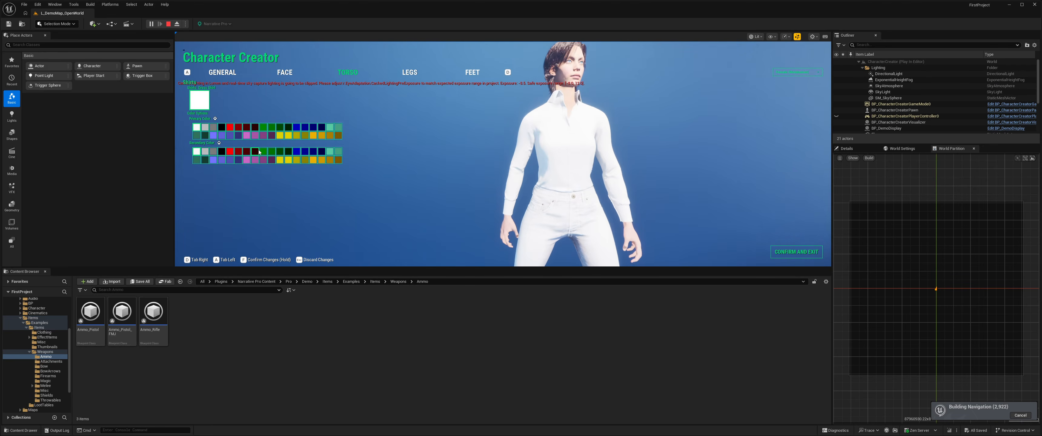
click(329, 135)
click(810, 74)
click(787, 79)
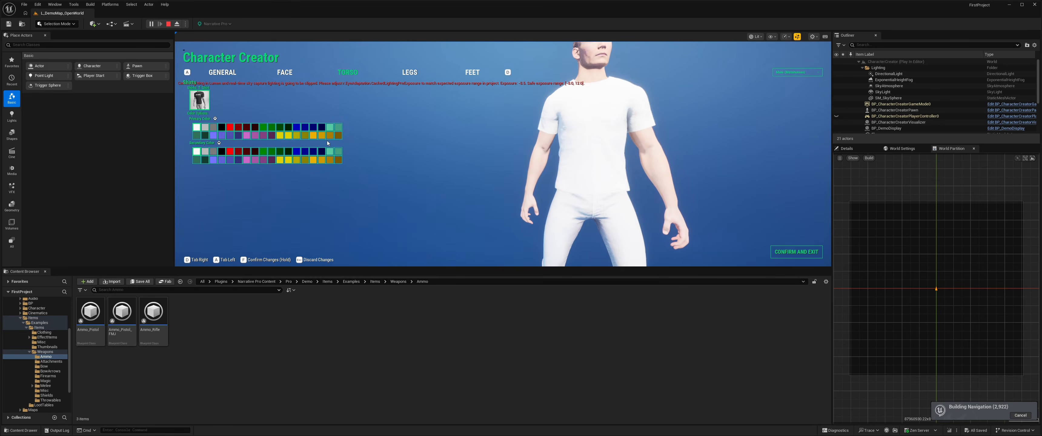
Colour the character's shirt mint green and set the eye colour to green.
click(329, 126)
click(409, 76)
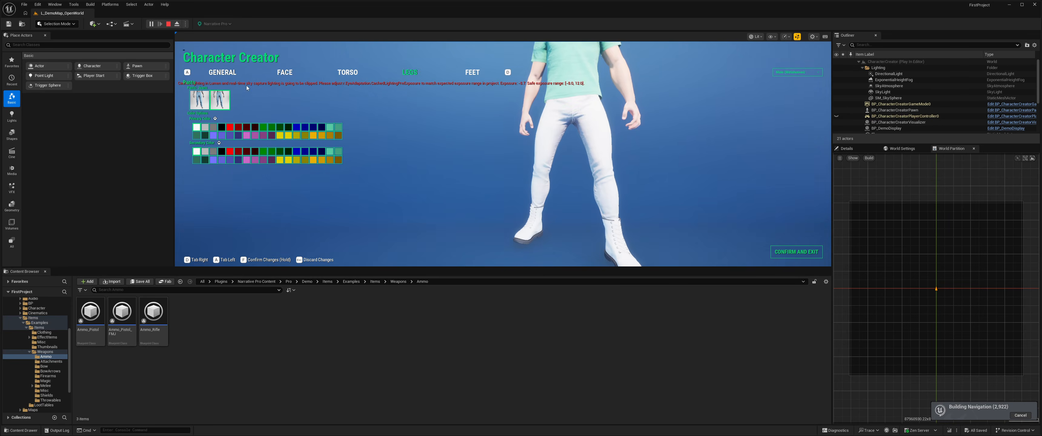
click(246, 77)
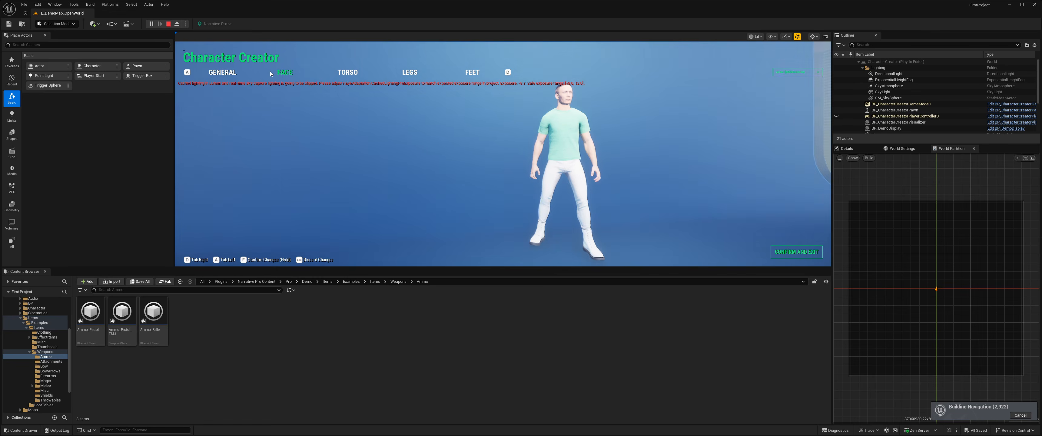
click(281, 72)
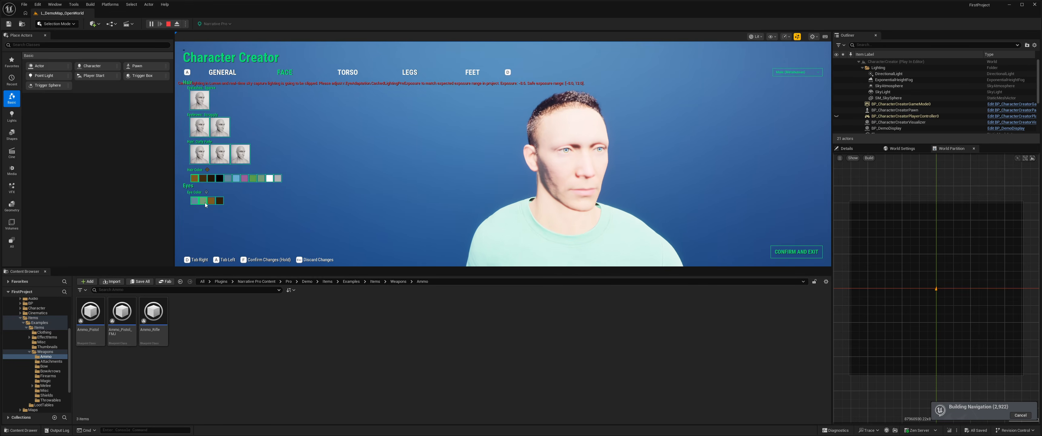
click(220, 200)
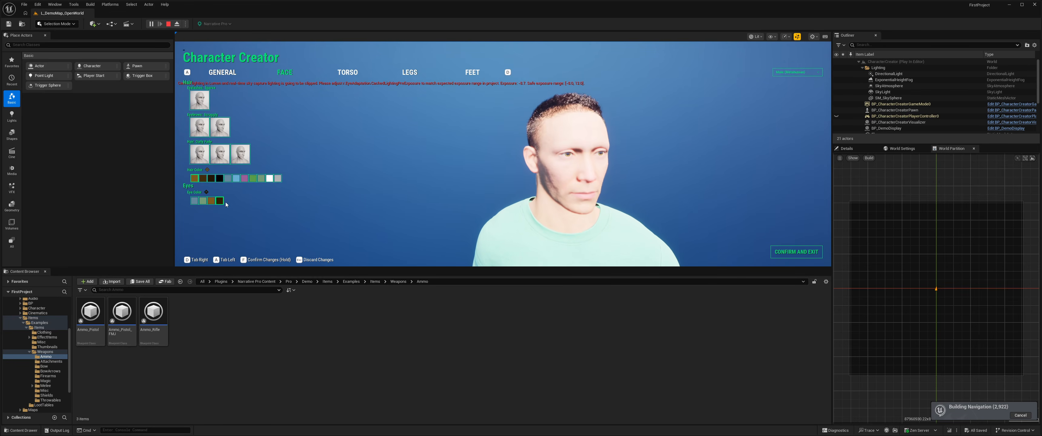
click(202, 201)
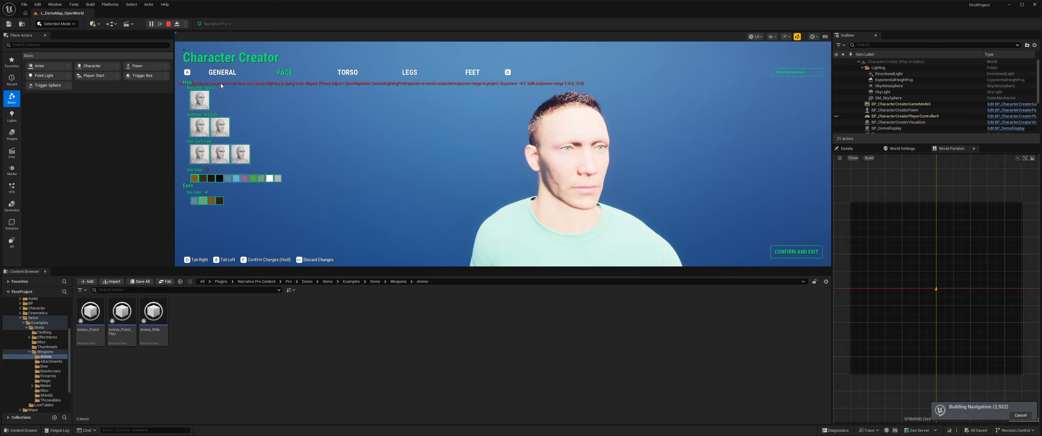
Enter the character's name in the general settings, and exit the character creator with the appearance saved.
click(223, 72)
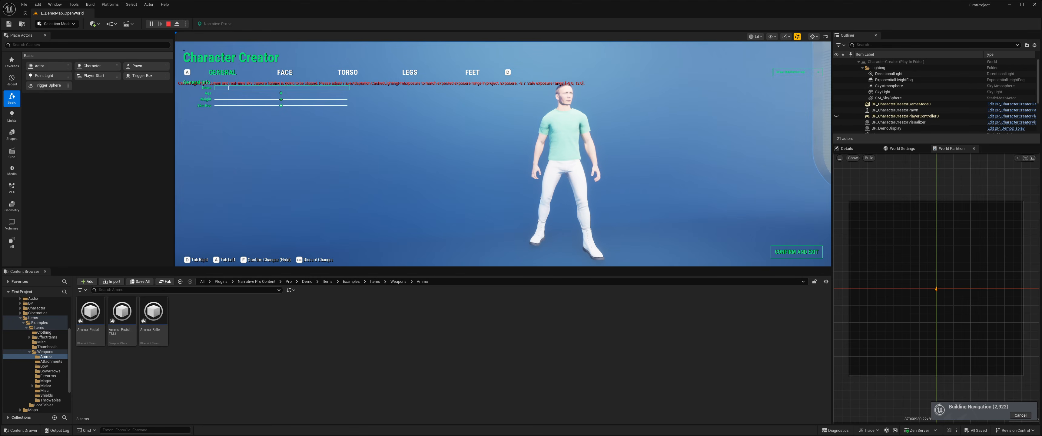
click(229, 88)
text(reuben)
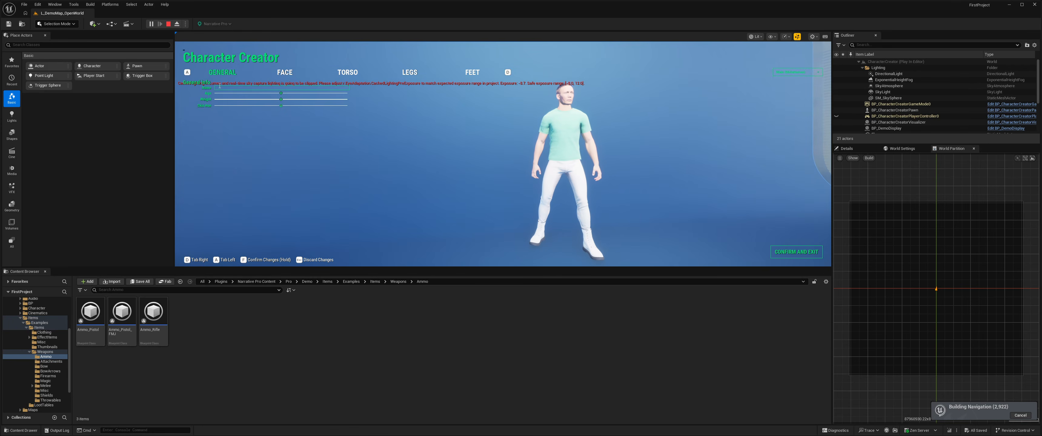
click(788, 253)
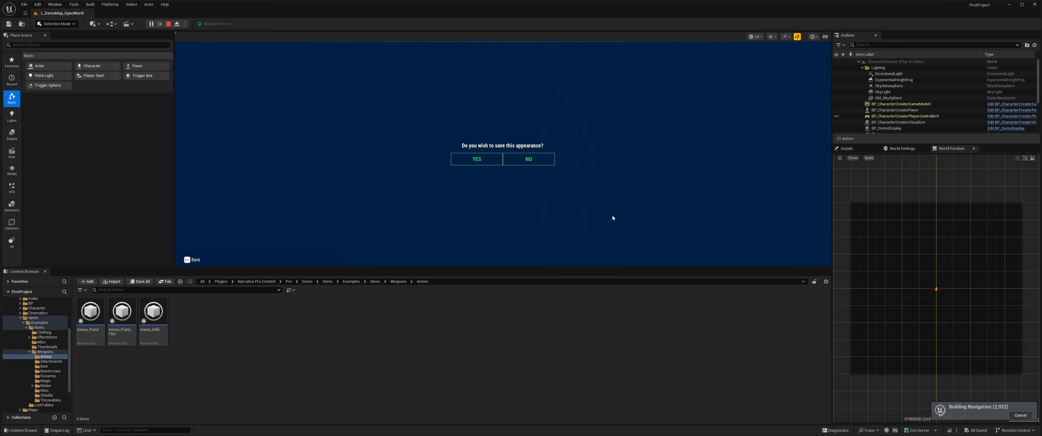
click(476, 159)
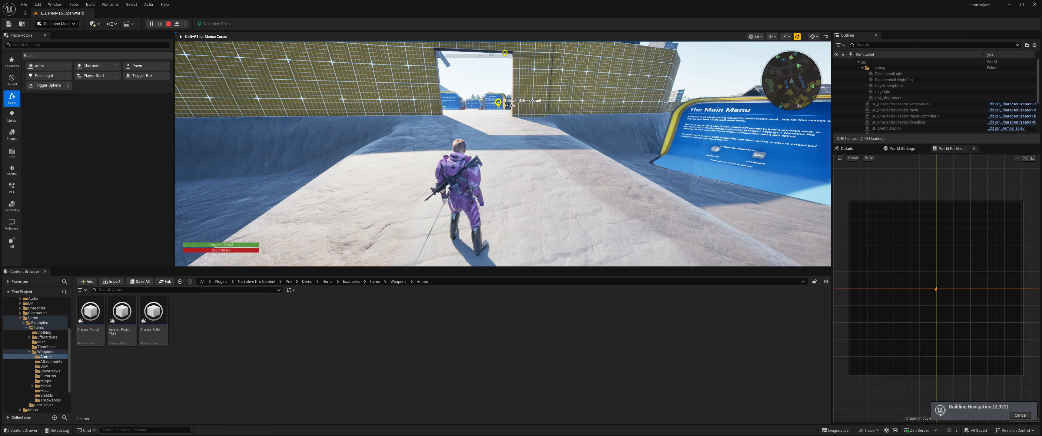
Check the customised character in the inventory and run it through the gate in the demo map.
key(i)
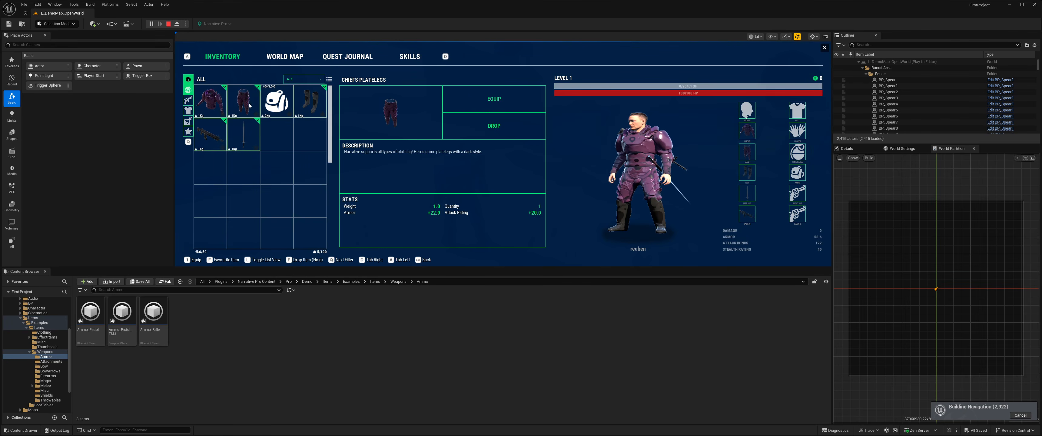
key(Escape)
key(w)
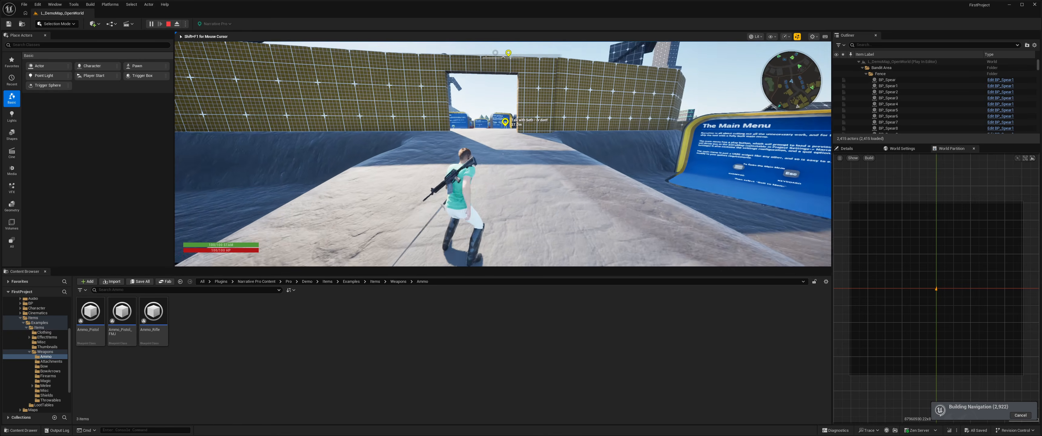
key(w)
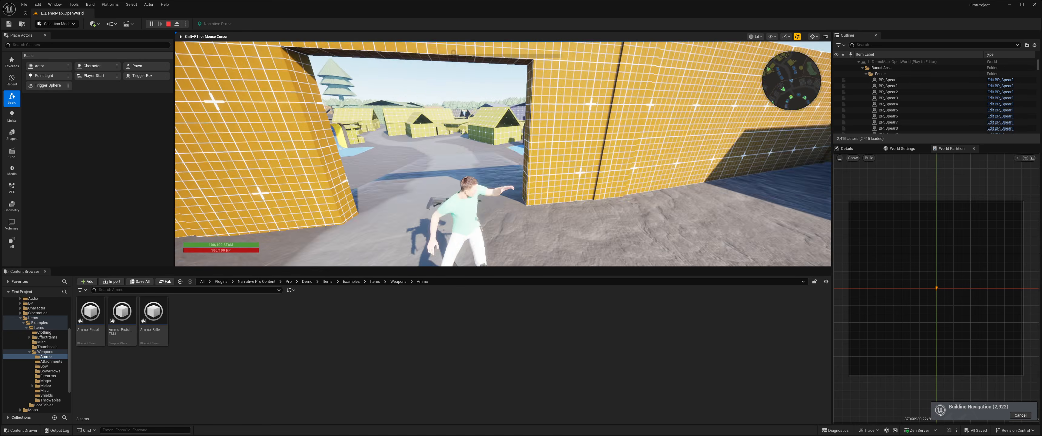
key(w)
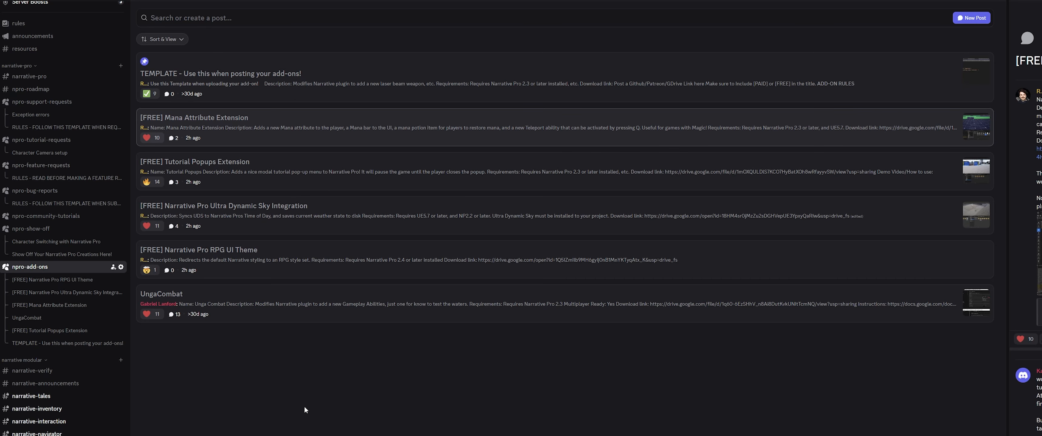
Switch to Discord and download NP_RPGUITheme.zip from the Narrative Pro RPG UI Theme post in npro-add-ons.
click(31, 271)
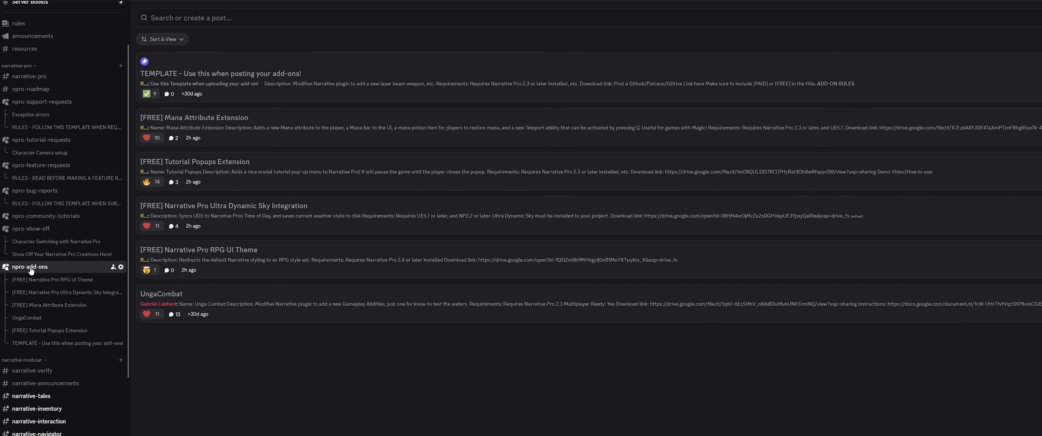
click(228, 265)
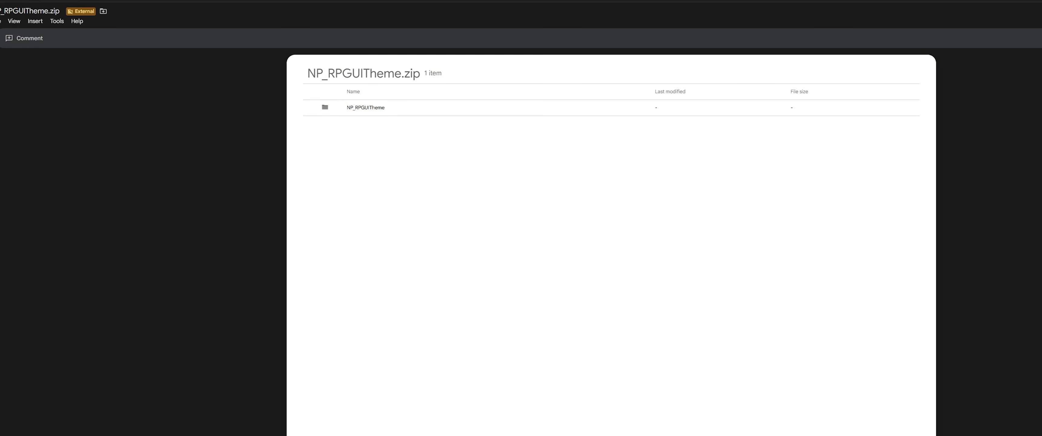
click(3, 25)
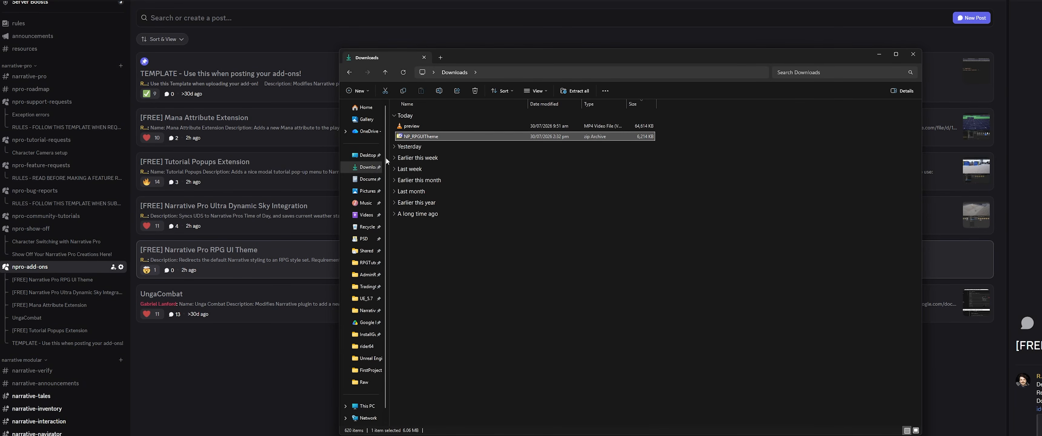
Put the downloaded NP_RPGUITheme archive into the Plugins folder of FirstProject, inside TestSetups on the Desktop.
click(369, 155)
double_click(419, 130)
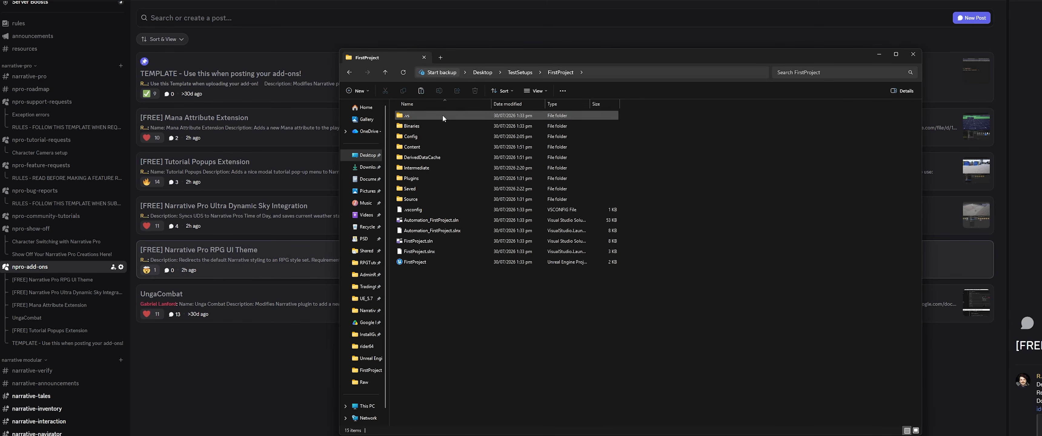
double_click(458, 261)
double_click(418, 179)
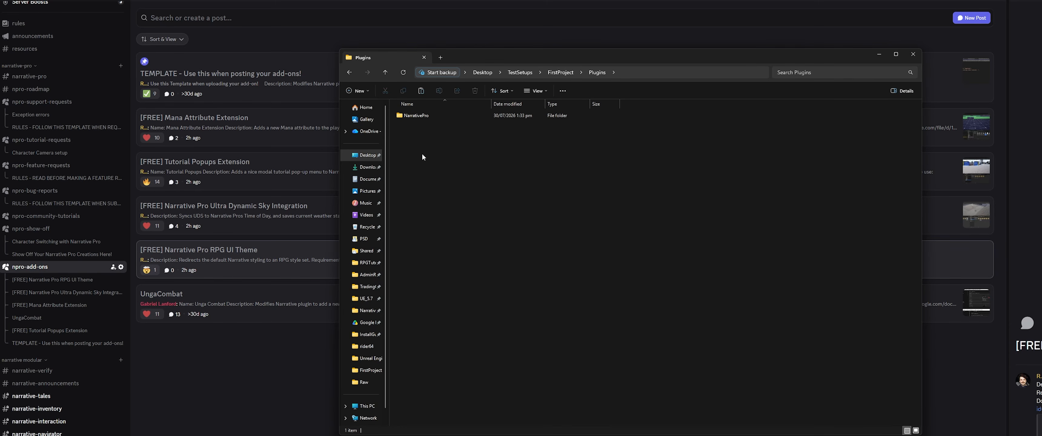
key(ctrl+v)
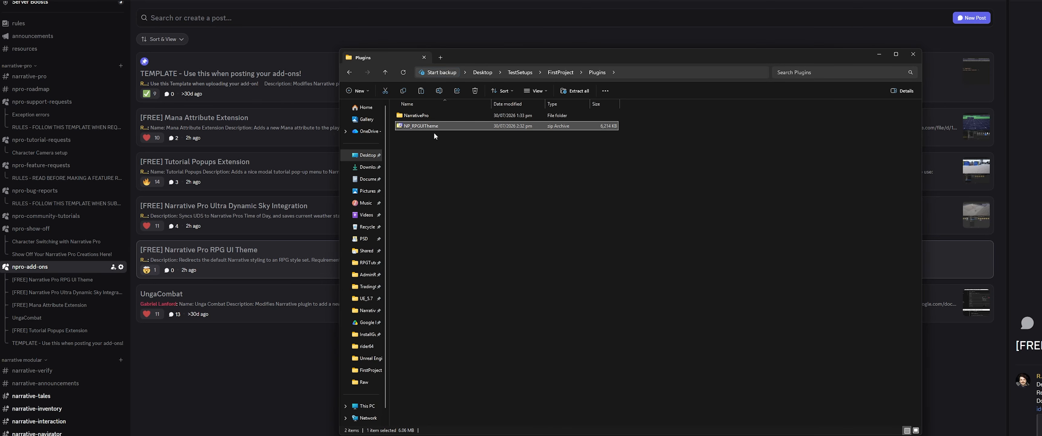
Extract the NP_RPGUITheme archive with 7-Zip into its own folder in Plugins and delete the zip file.
right_click(428, 126)
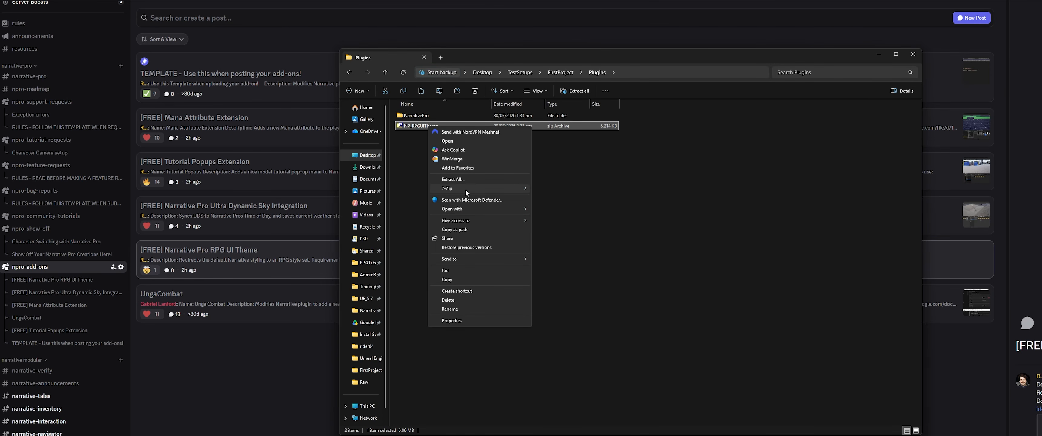
mouse_move(464, 189)
click(558, 209)
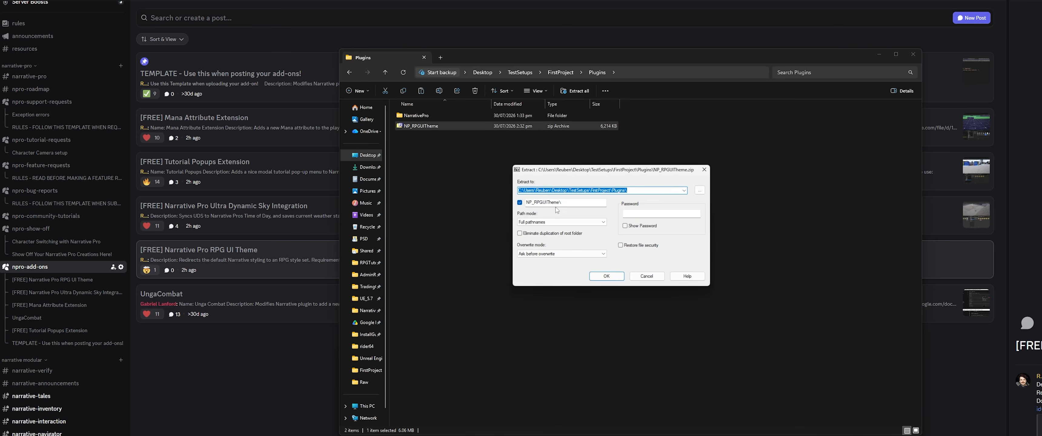
key(Return)
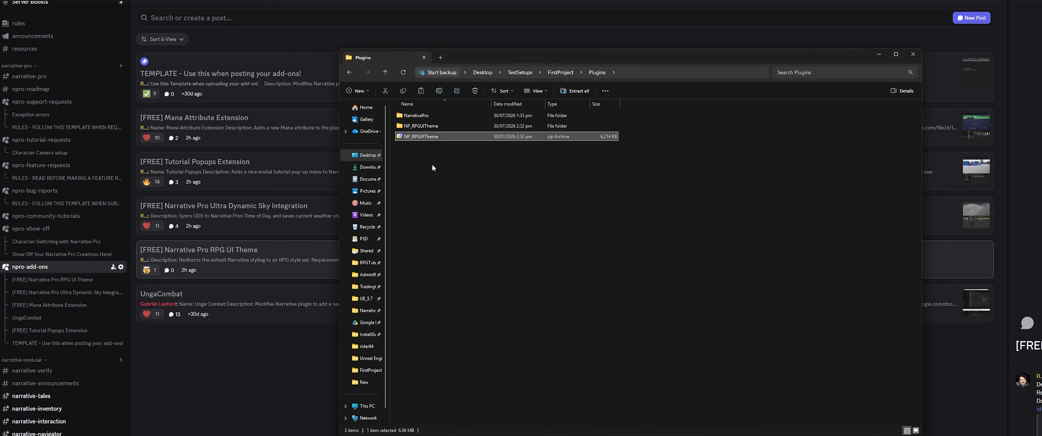
key(Delete)
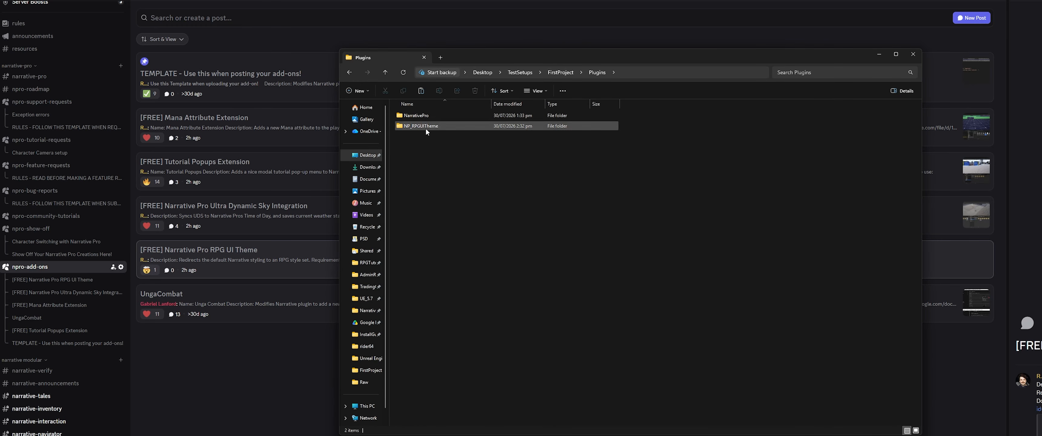
Move the nested NP_RPGUITheme folder up one level, directly into the Plugins folder.
double_click(425, 127)
click(426, 115)
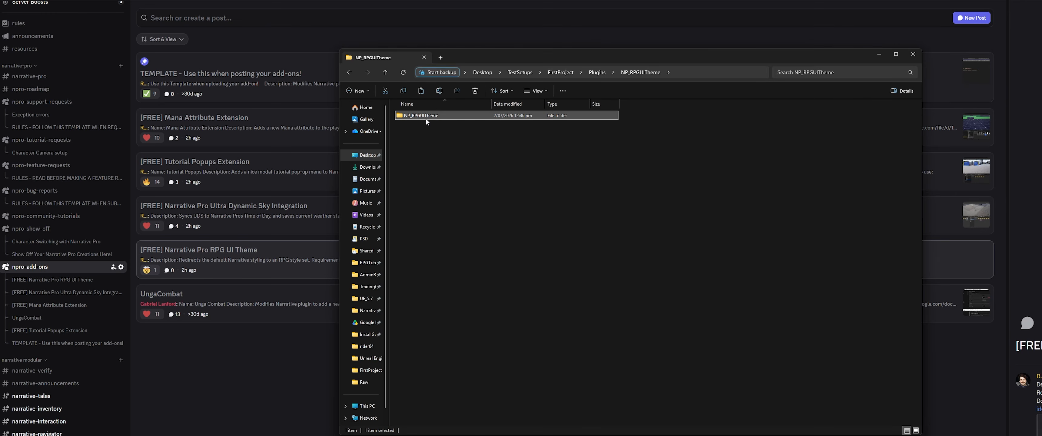
click(597, 73)
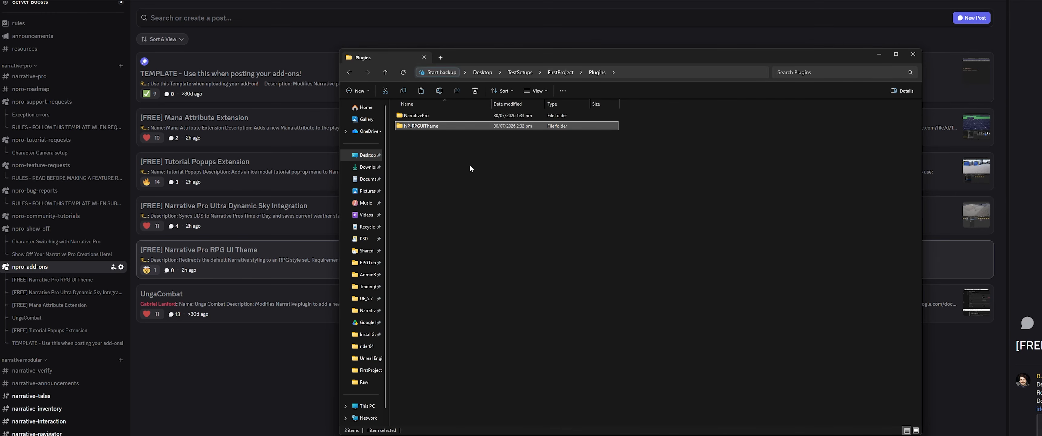
click(470, 164)
Examine the contents of the NP_RPGUITheme plugin folder to check its folder structure.
click(425, 127)
double_click(424, 128)
drag(451, 165, 429, 113)
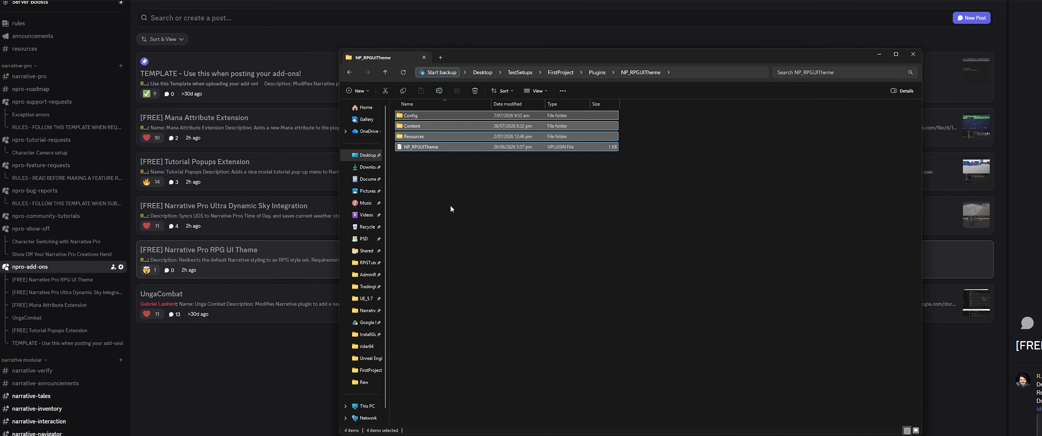
click(451, 208)
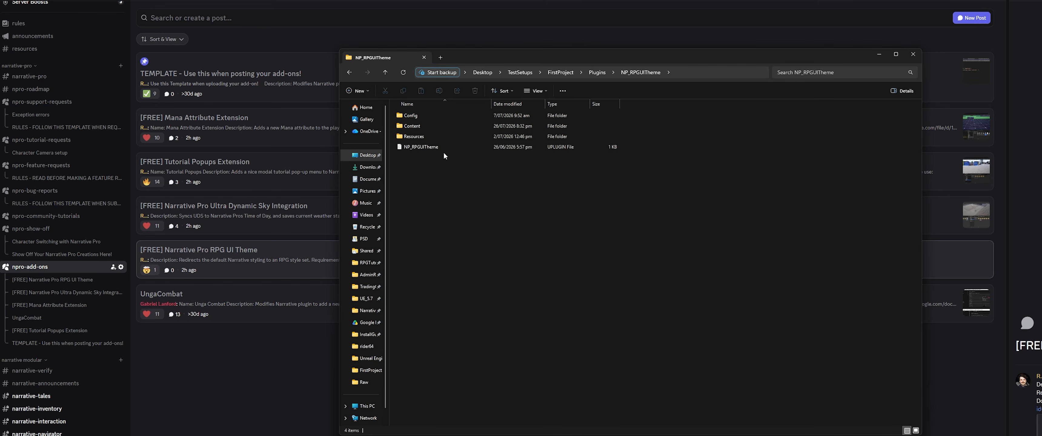
Go up to the FirstProject folder, switch to Visual Studio and relaunch the project's Unreal Editor.
click(565, 74)
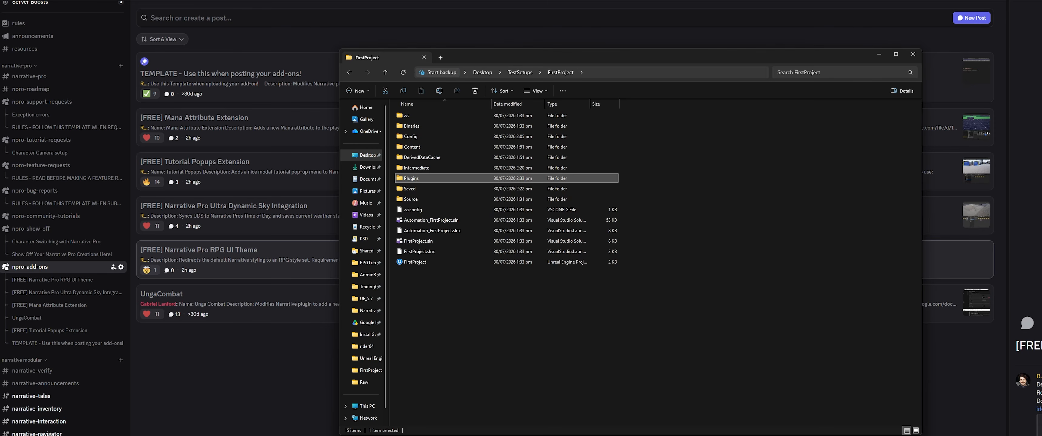
key(alt+Tab)
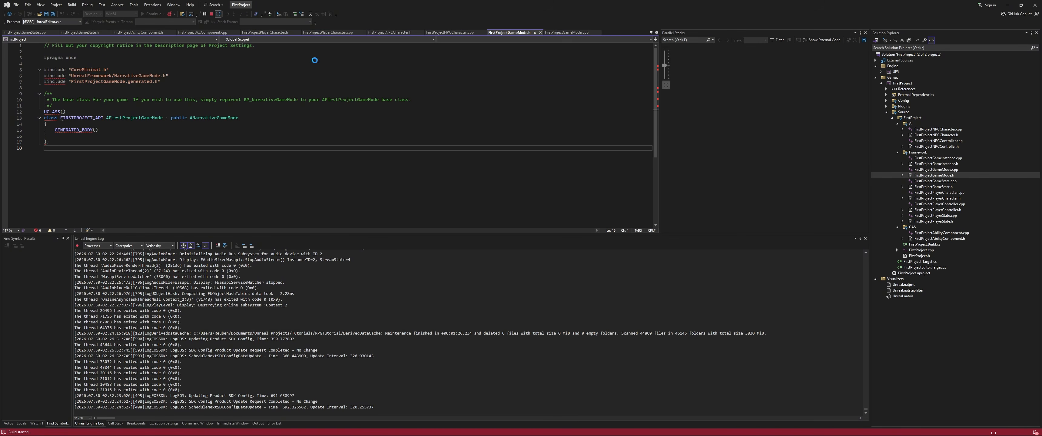
key(alt+Tab)
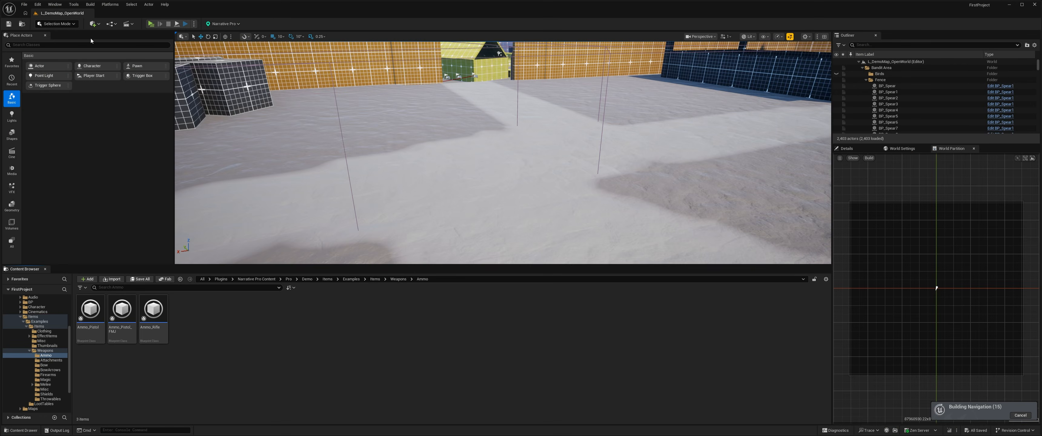
Check that the Narrative Pro - Custom RPG UI Theme plugin is enabled among the Narrative Pro add-ons, and close the plugin list.
click(38, 4)
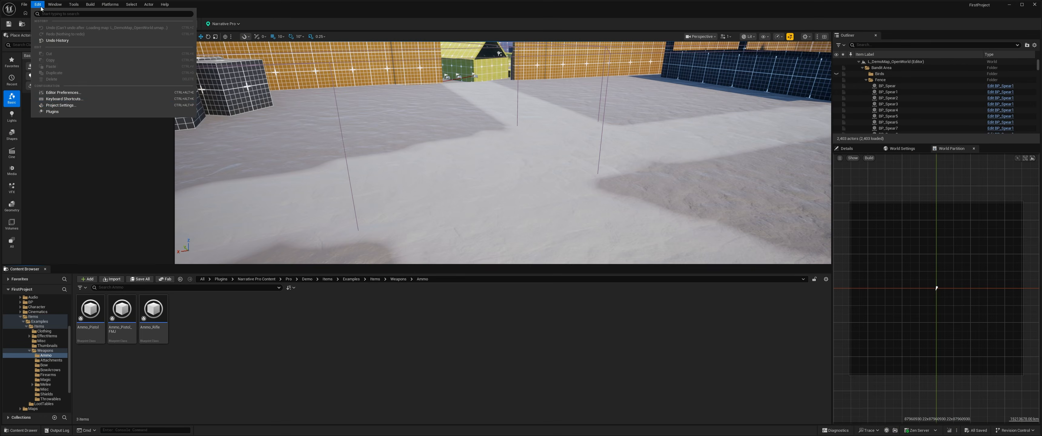
click(57, 112)
click(218, 137)
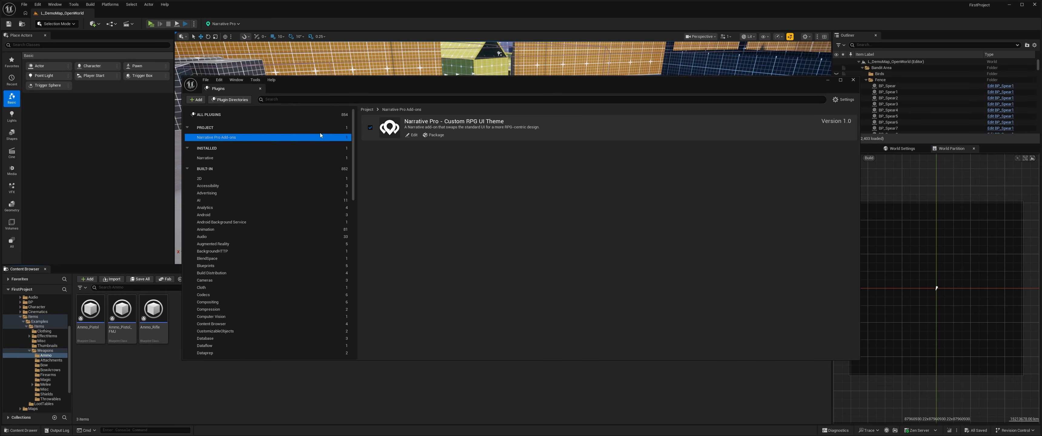
click(832, 83)
Open the Narrative Pro plugin page in the Project Settings.
click(37, 7)
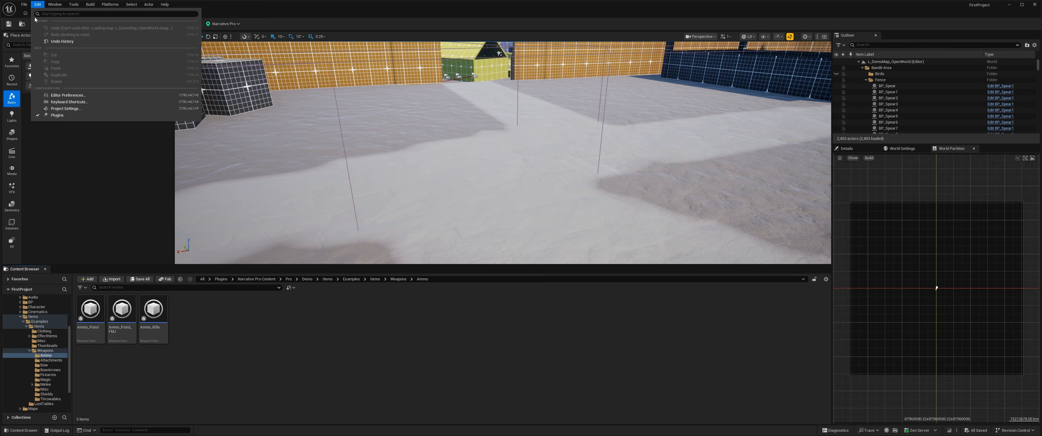
click(74, 111)
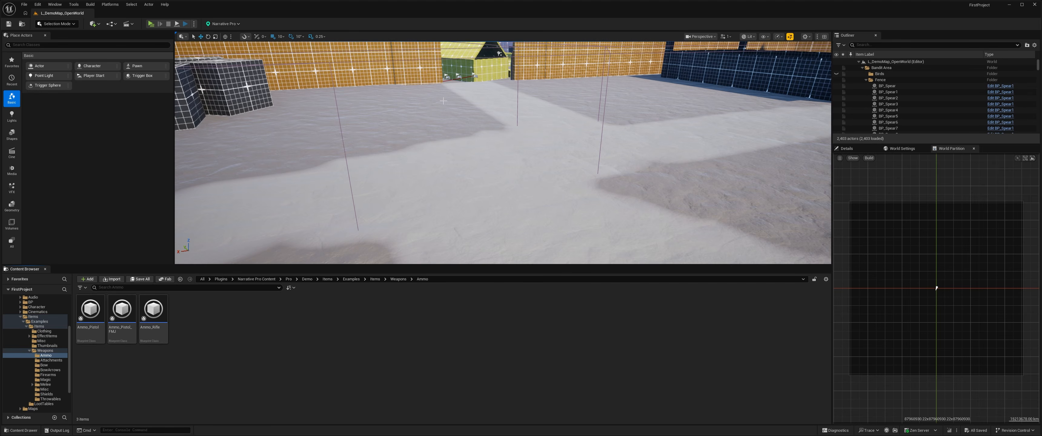
click(37, 4)
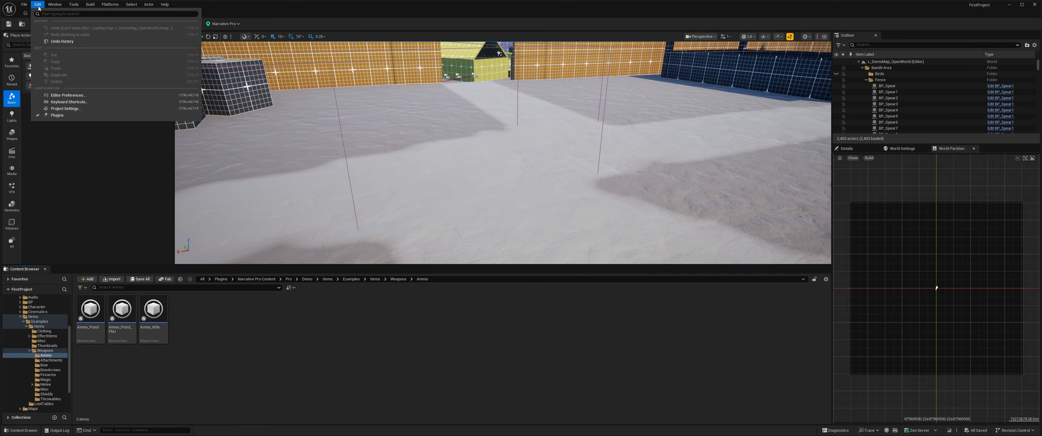
click(74, 113)
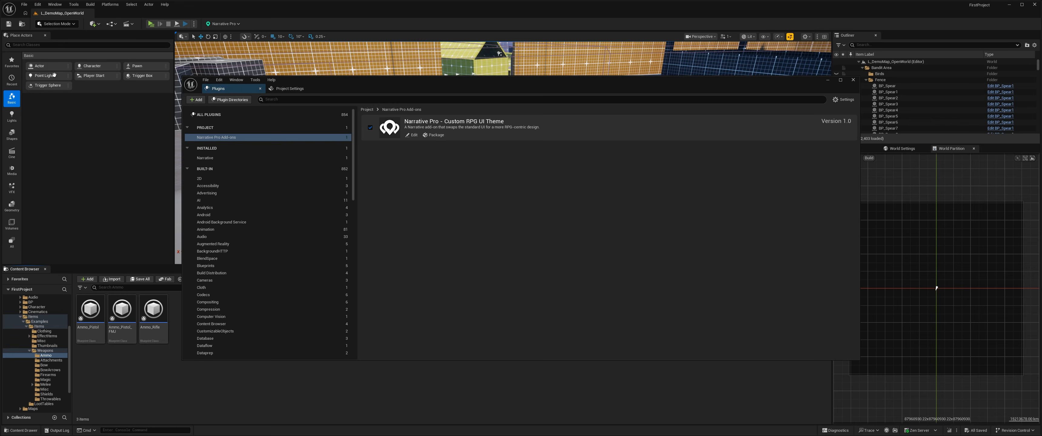
click(38, 5)
click(72, 107)
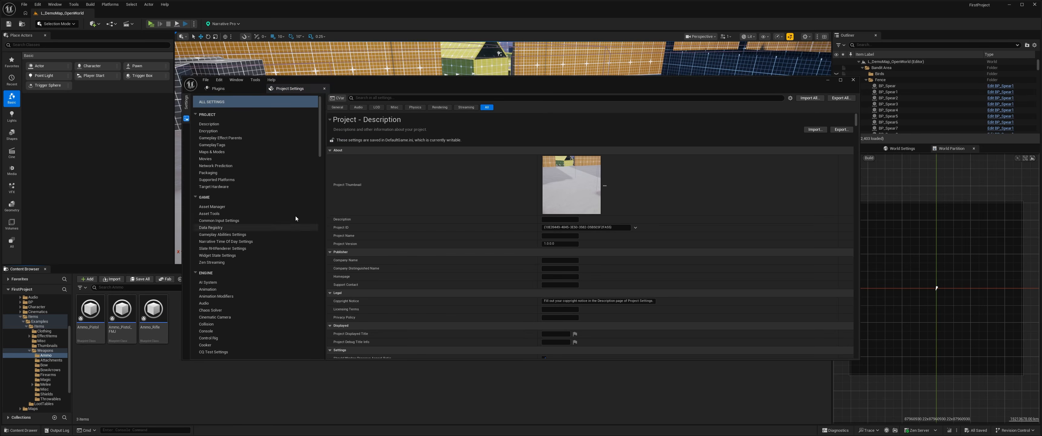
drag(319, 152, 317, 333)
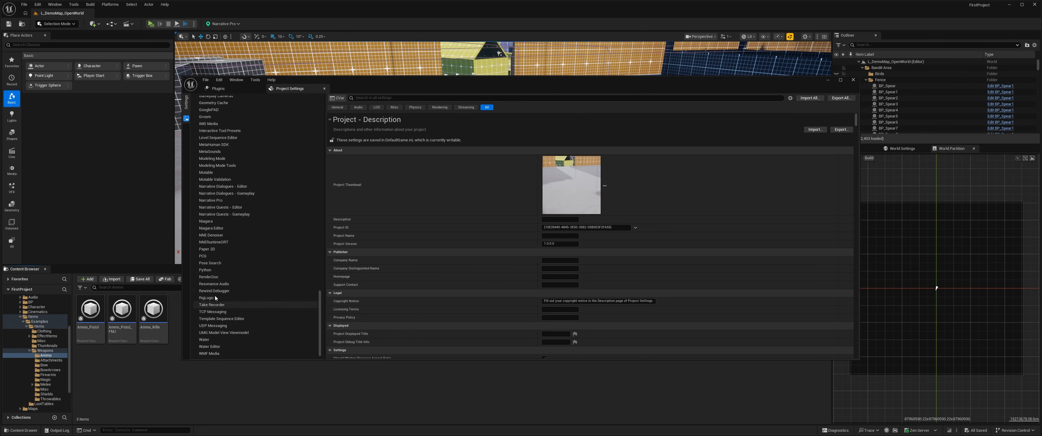
click(211, 200)
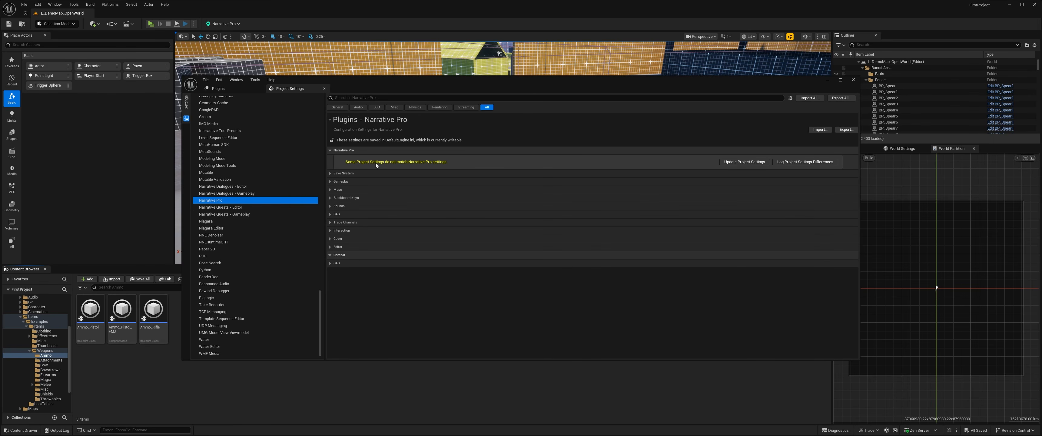
Log the project settings differences for Narrative Pro, examine the missing DefaultEngine.ini entries and close the message log.
click(788, 163)
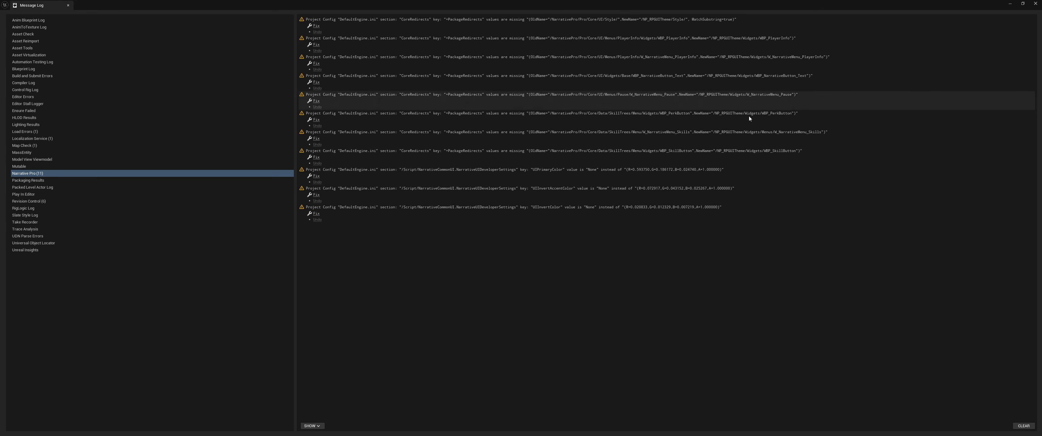
drag(696, 6, 654, 106)
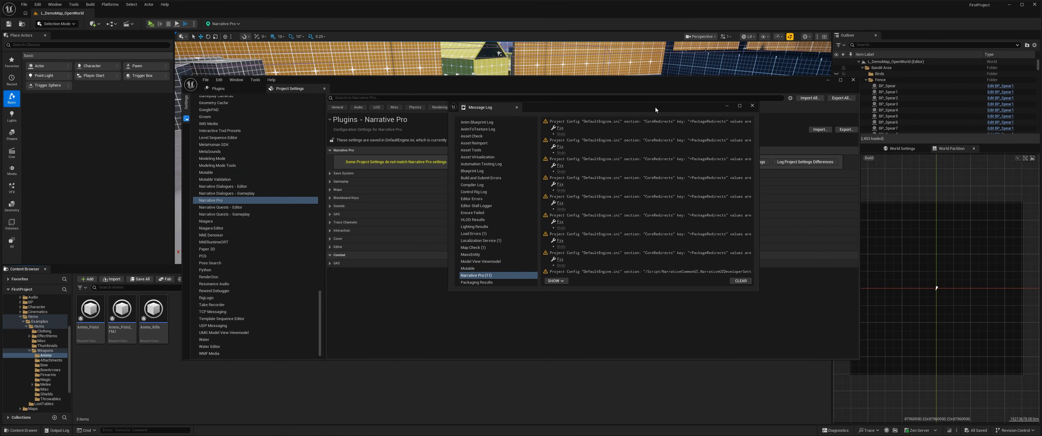
drag(757, 165, 967, 170)
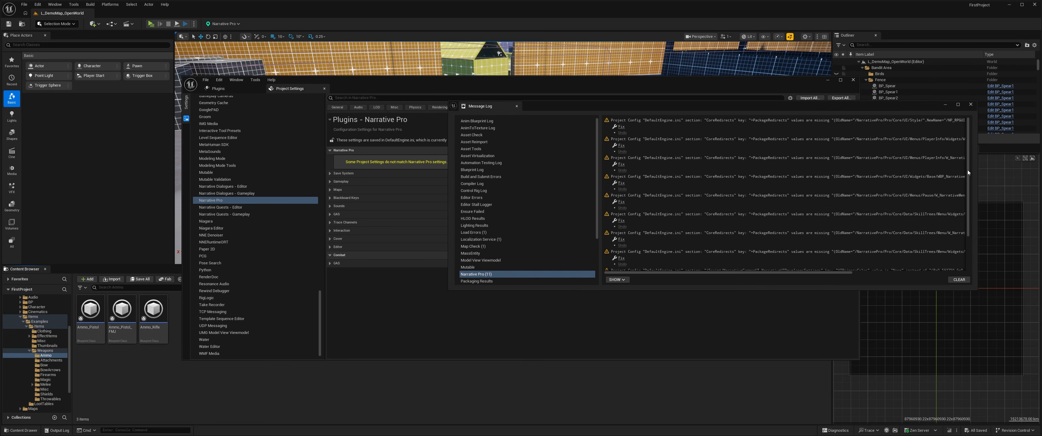
drag(808, 106, 700, 172)
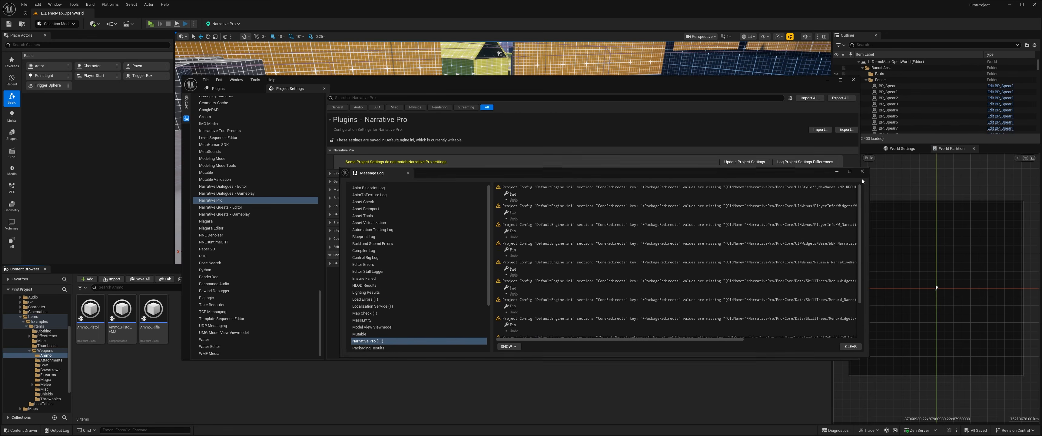
click(862, 170)
Update the project settings to match Narrative Pro, decline the automatic restart and restart the editor from Visual Studio.
click(741, 164)
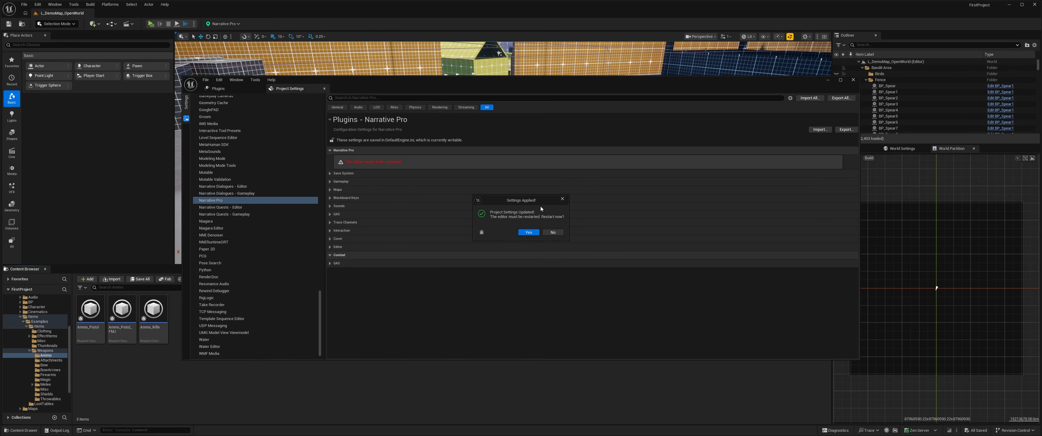
click(552, 232)
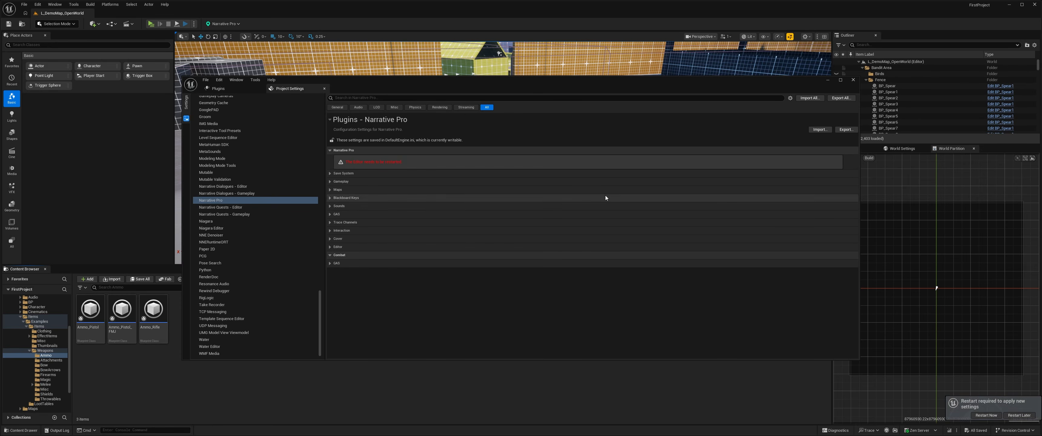
key(alt+Tab)
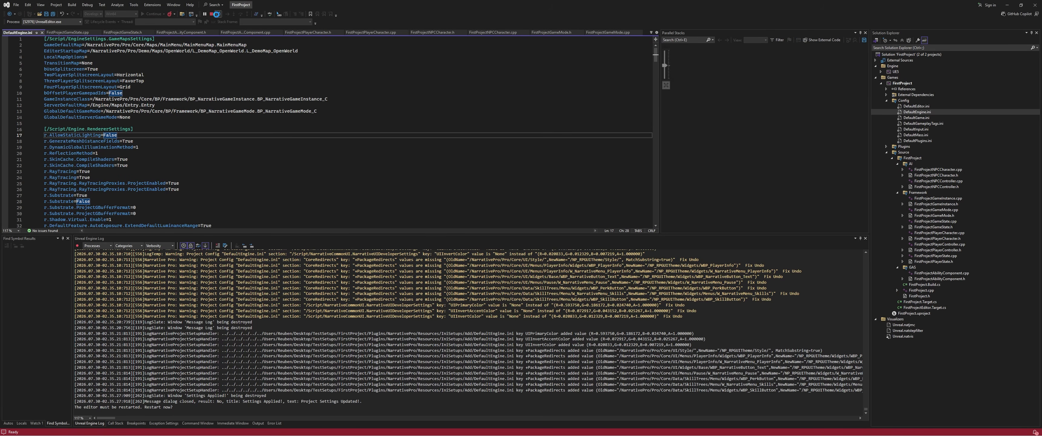
key(ctrl+shift+F5)
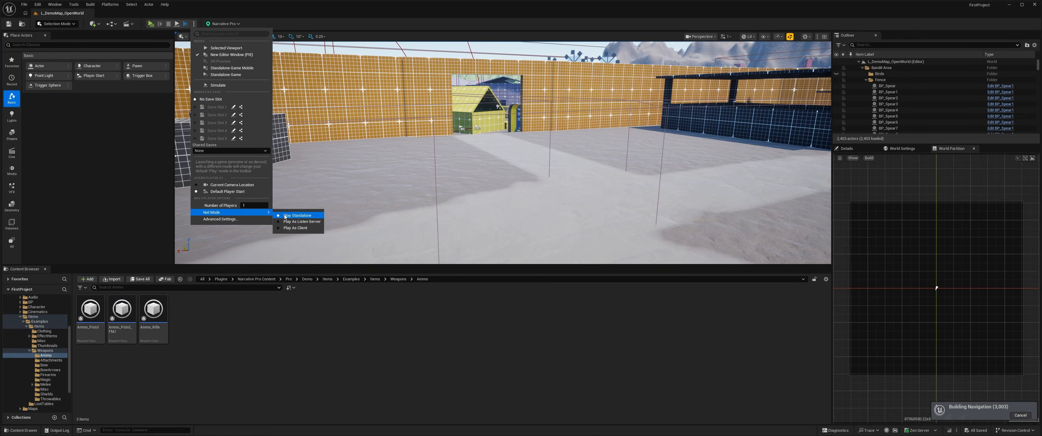
Play-test the demo map with the Play Standalone net mode, view the themed inventory and stop the session.
click(297, 215)
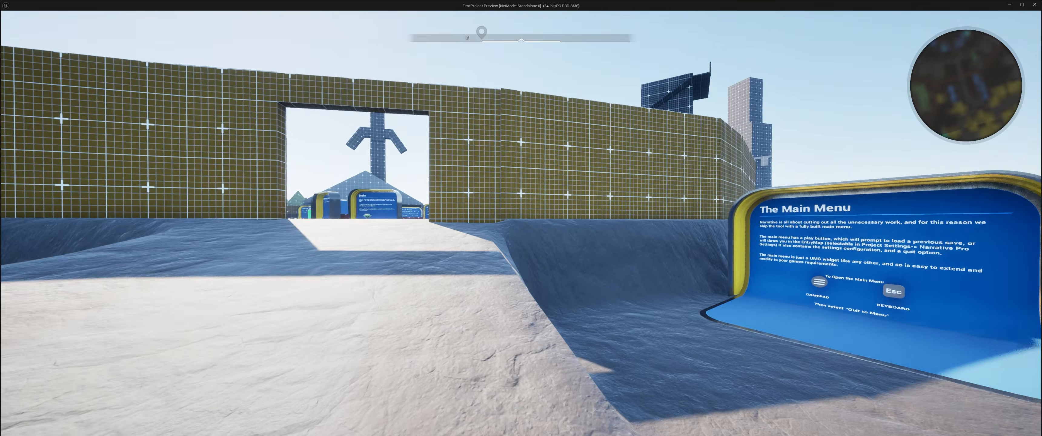
key(i)
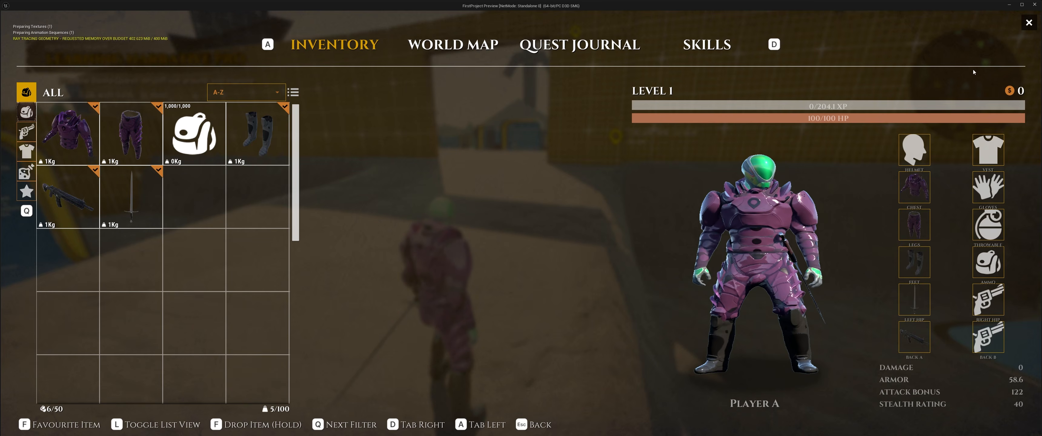
key(Escape)
key(w)
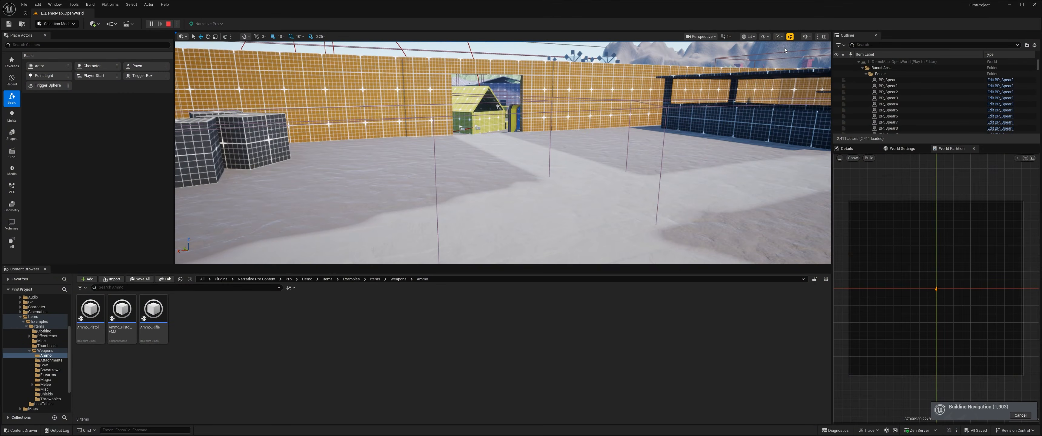
key(Escape)
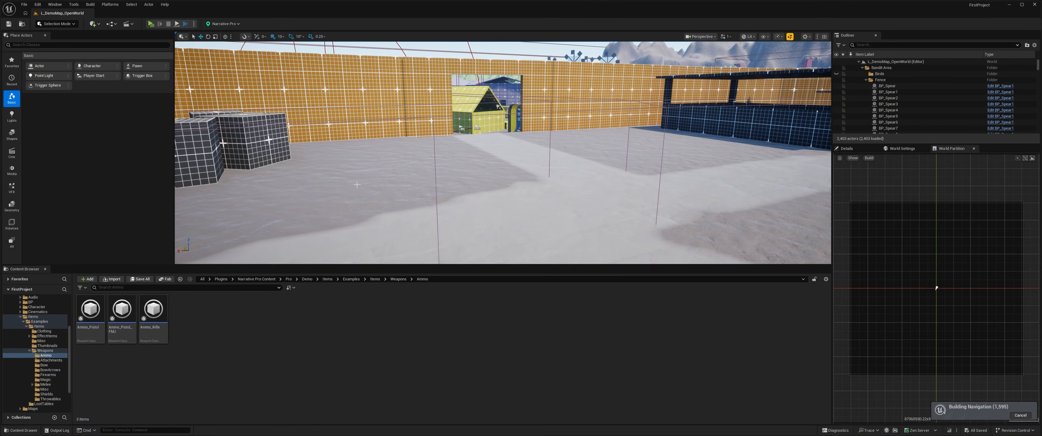
Play-test the demo map again inside the level viewport and stop the session.
scroll(39, 367, down, 4)
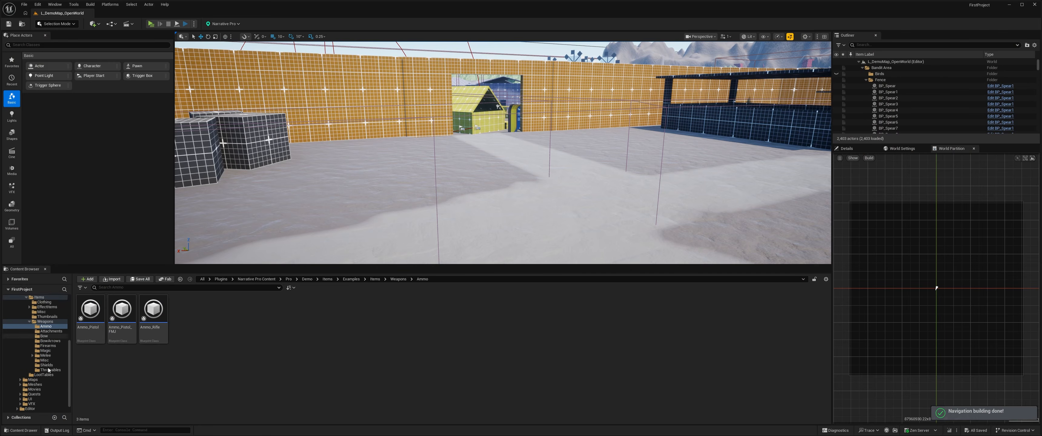
drag(356, 195, 347, 188)
drag(654, 190, 632, 188)
key(d)
key(w)
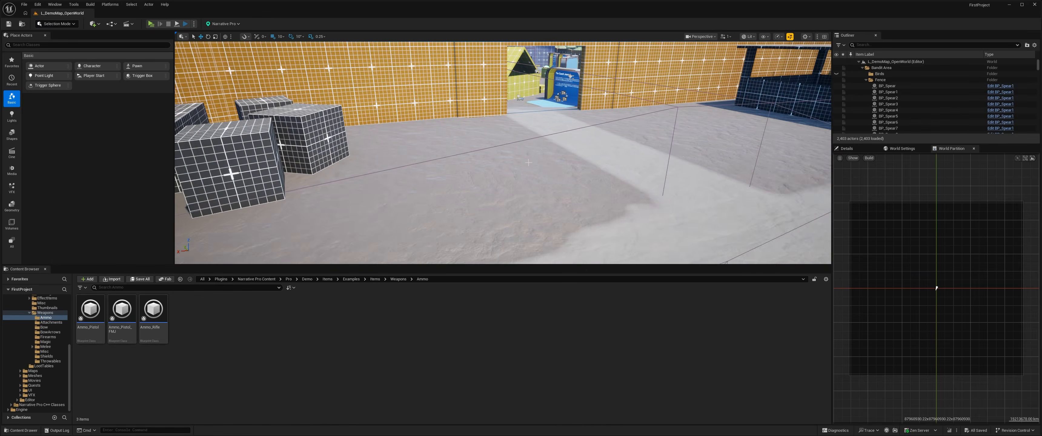
key(alt+p)
click(509, 126)
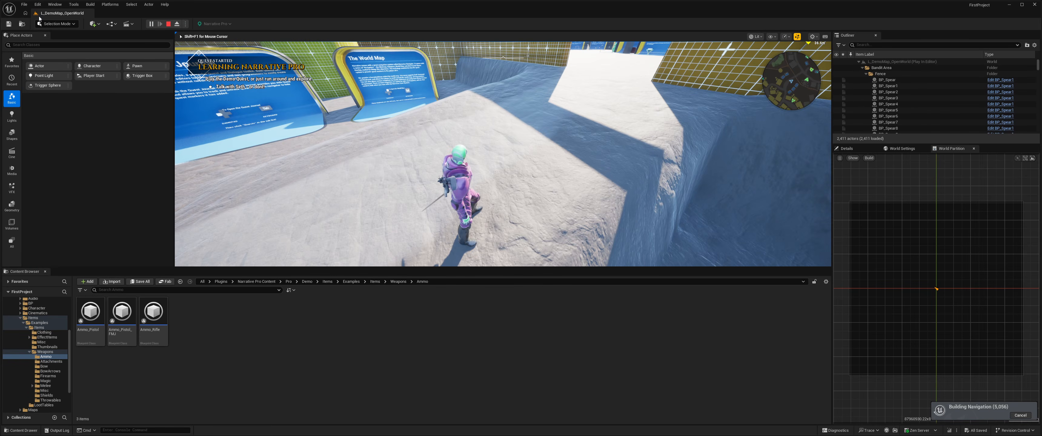
key(Escape)
Disable the Narrative Pro - Custom RPG UI Theme plugin.
click(38, 3)
click(56, 113)
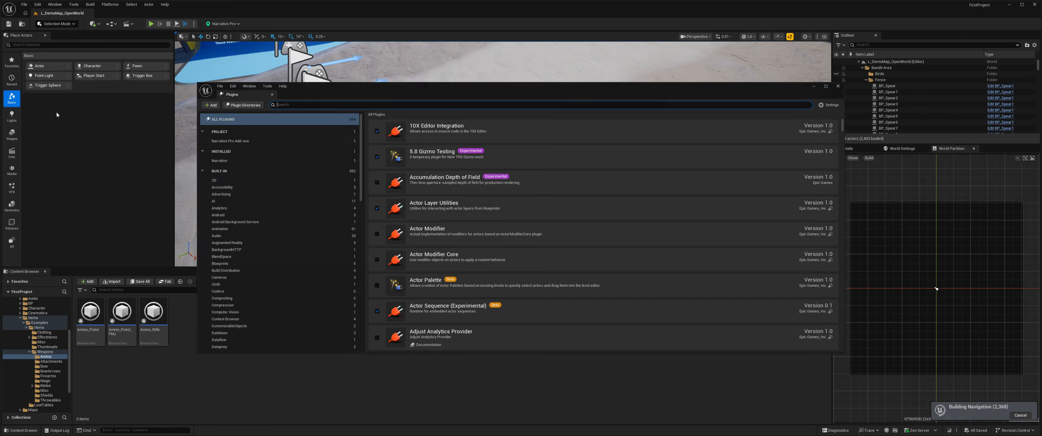
click(230, 138)
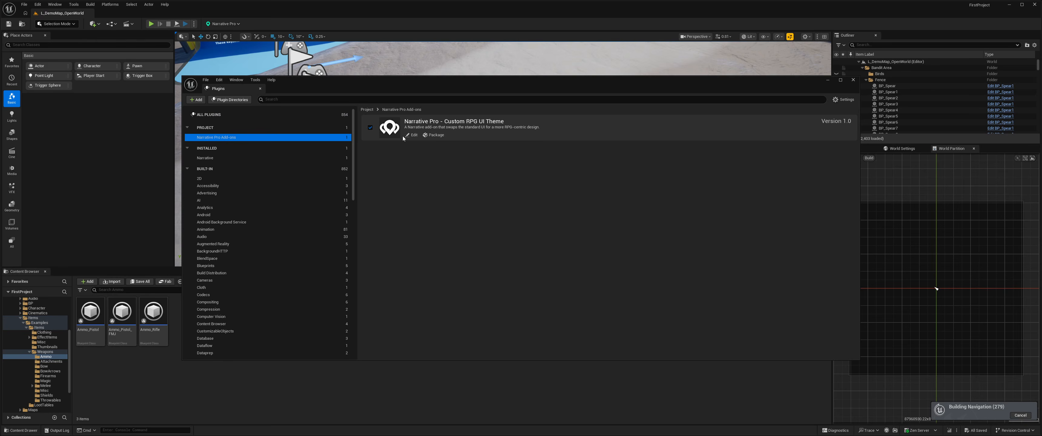
click(369, 128)
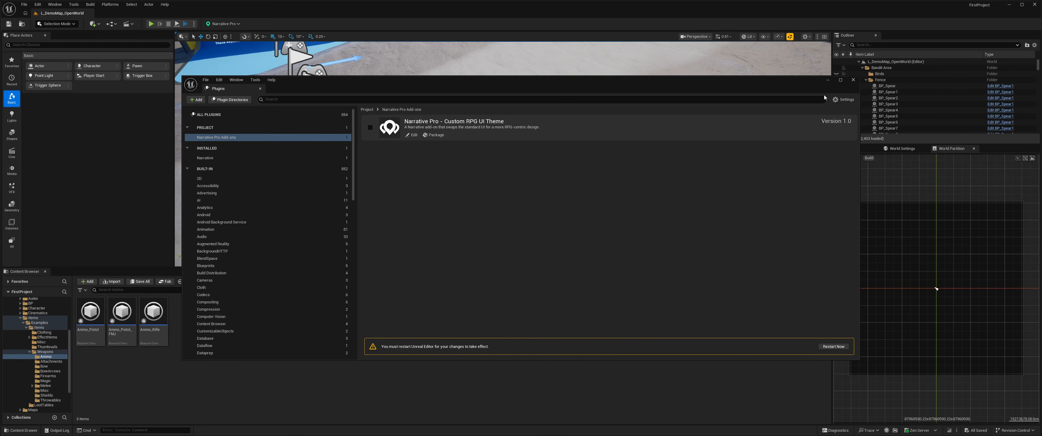
Switch to Visual Studio, inspect the ensureAlwaysMsgf check at the breakpoint in WidgetBlueprintCompiler.cpp and continue execution.
key(alt+Tab)
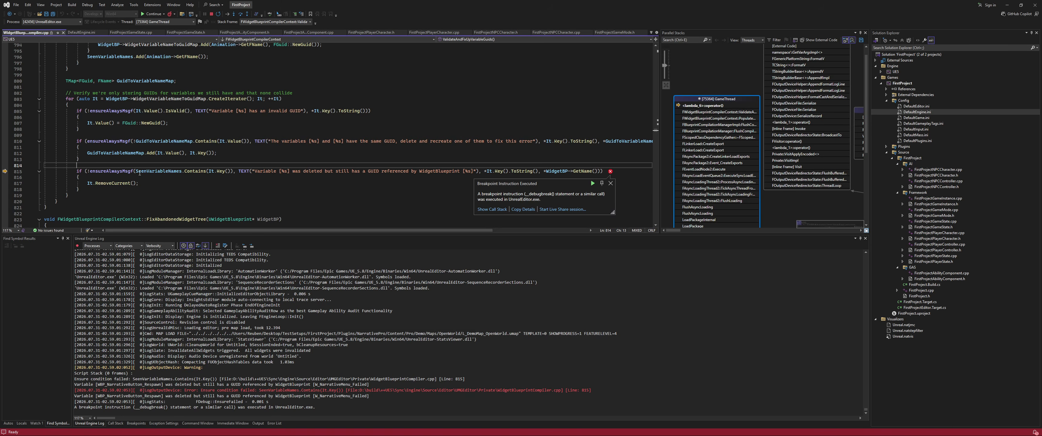
scroll(121, 185, down, 1)
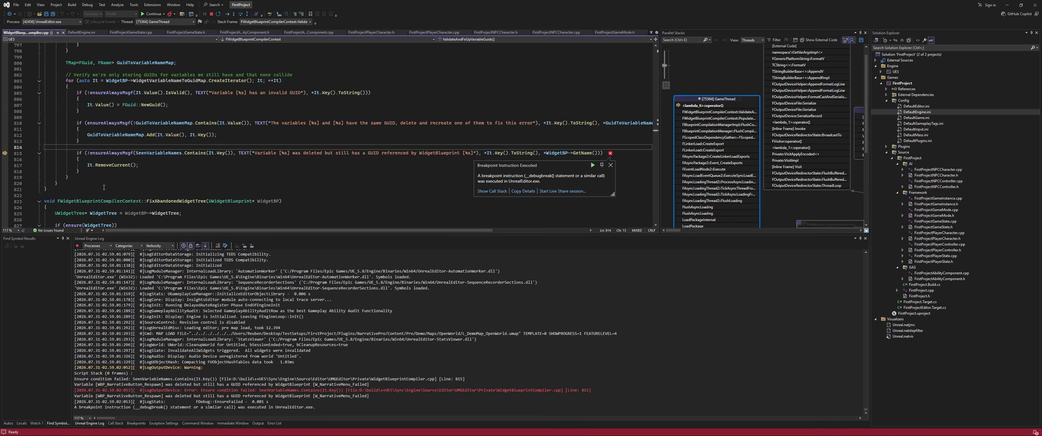
click(105, 153)
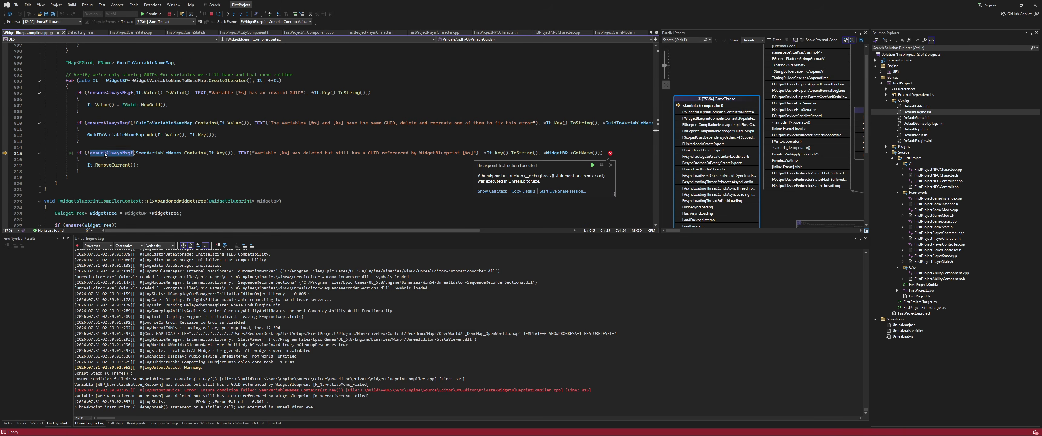
double_click(110, 123)
click(149, 170)
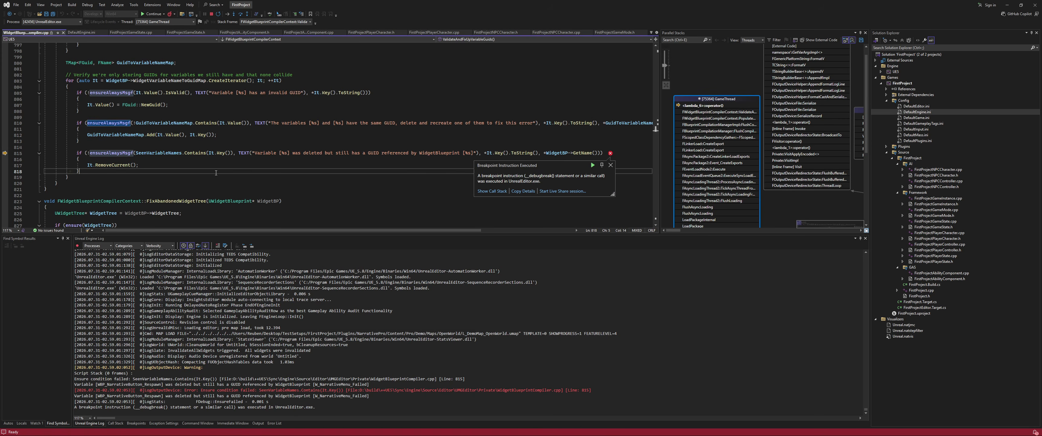
click(153, 14)
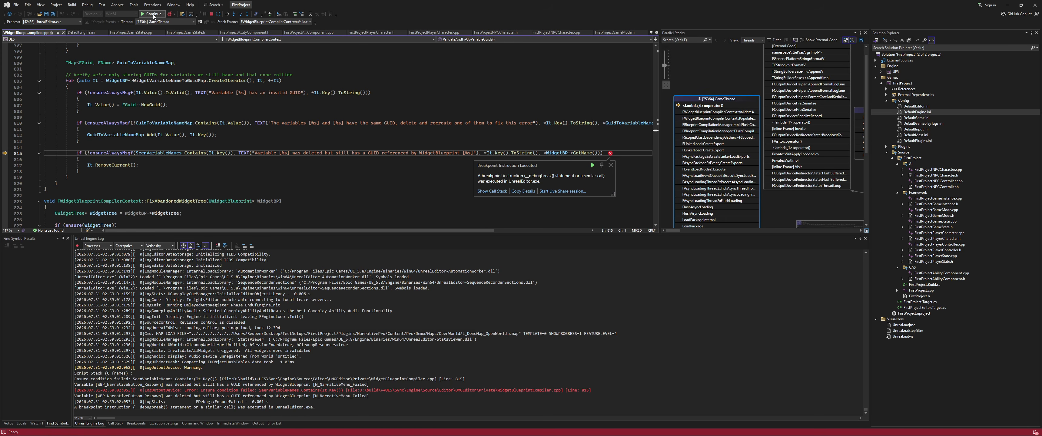
Continue execution past each ensureAlwaysMsgf breakpoint until the editor loads, and open the Narrative Pro page in the project settings.
click(153, 13)
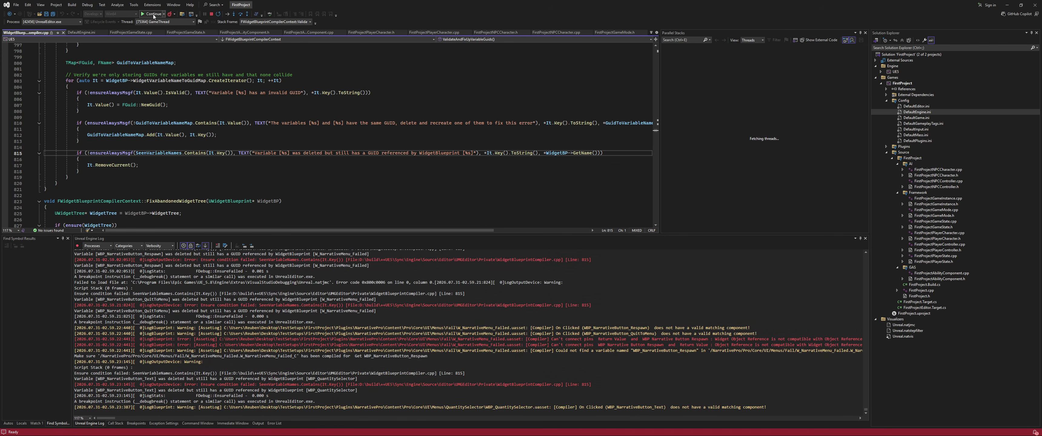
click(153, 13)
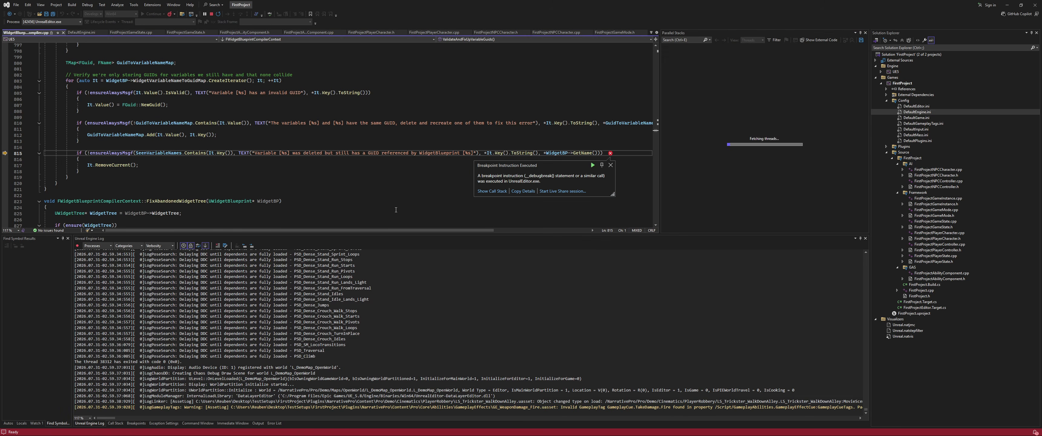
click(155, 14)
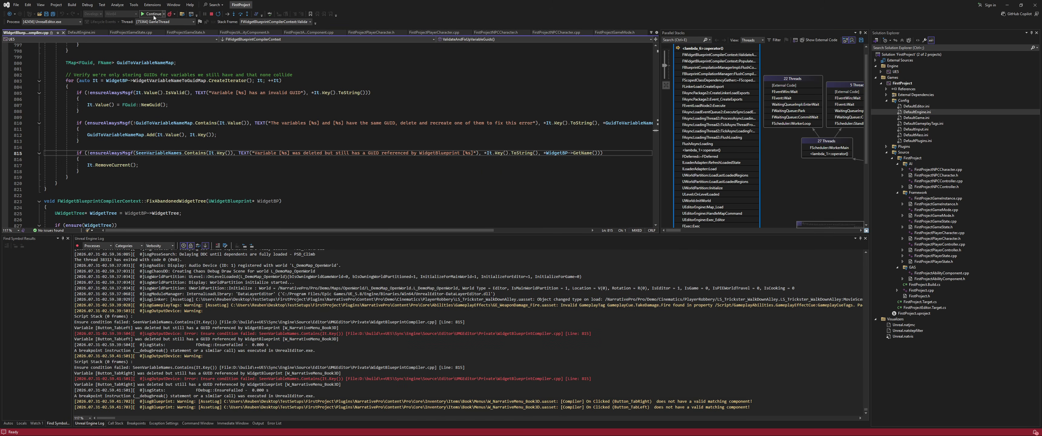
click(154, 14)
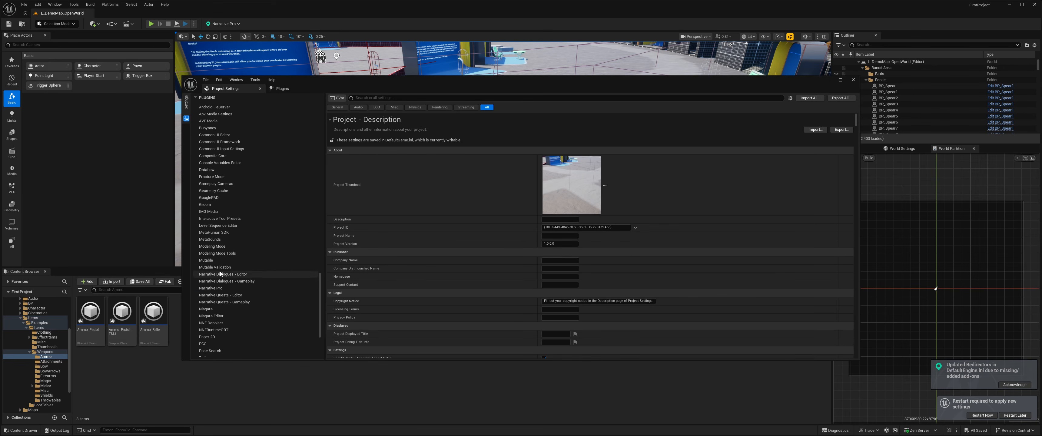
click(226, 288)
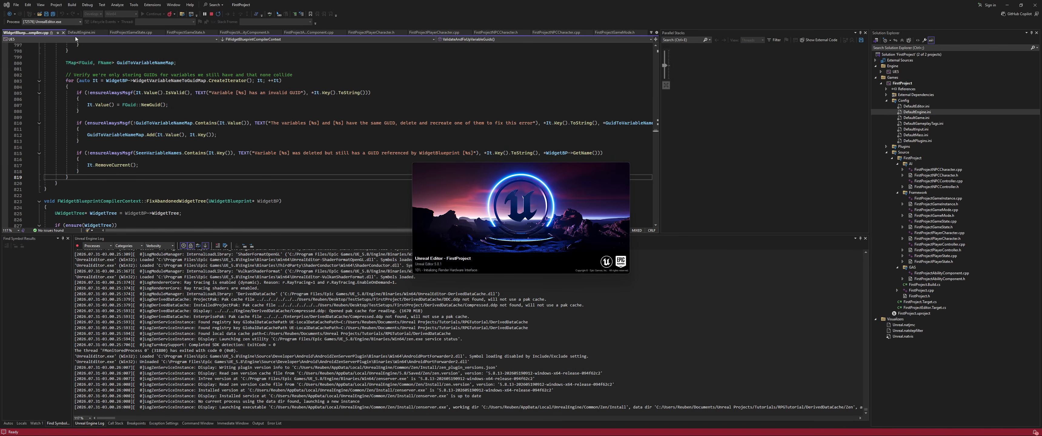
Delete the NarrativeUIDeveloperSettings section with its UI colors from DefaultEngine.ini, save the file and restart the debugging session.
click(77, 33)
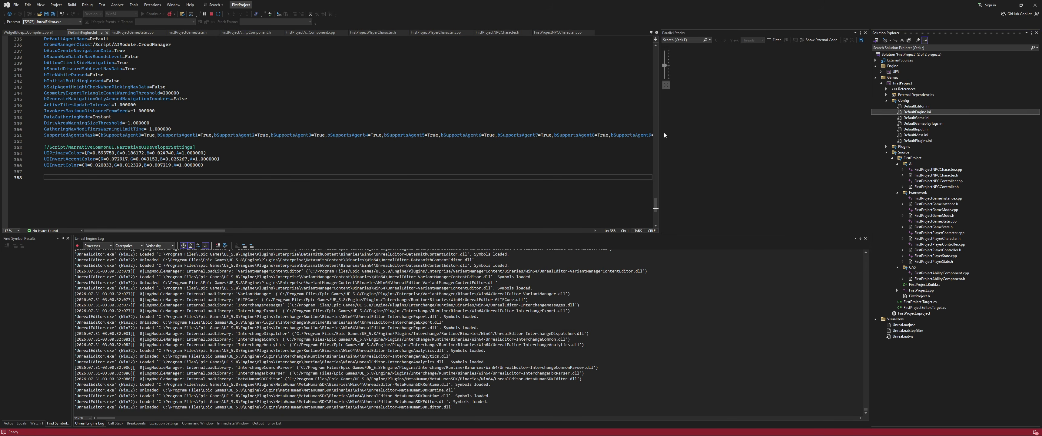
drag(87, 176, 5, 140)
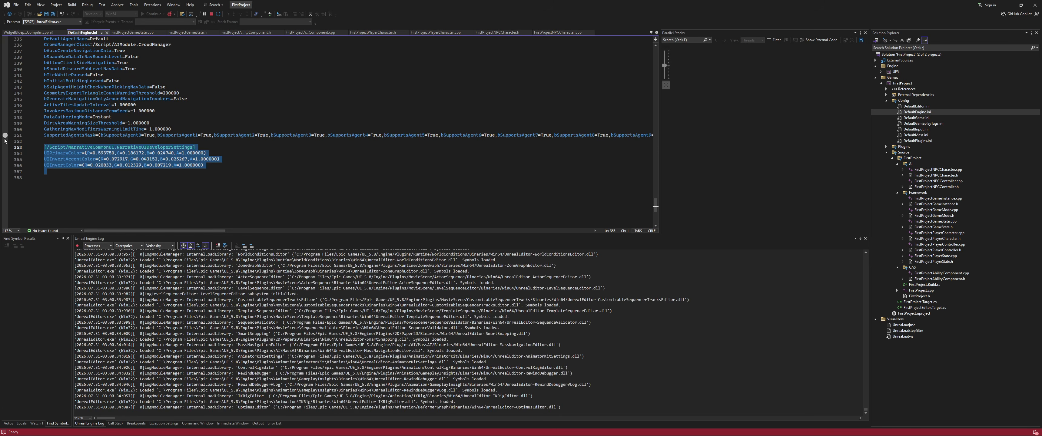
key(BackSpace)
key(BackSpace)
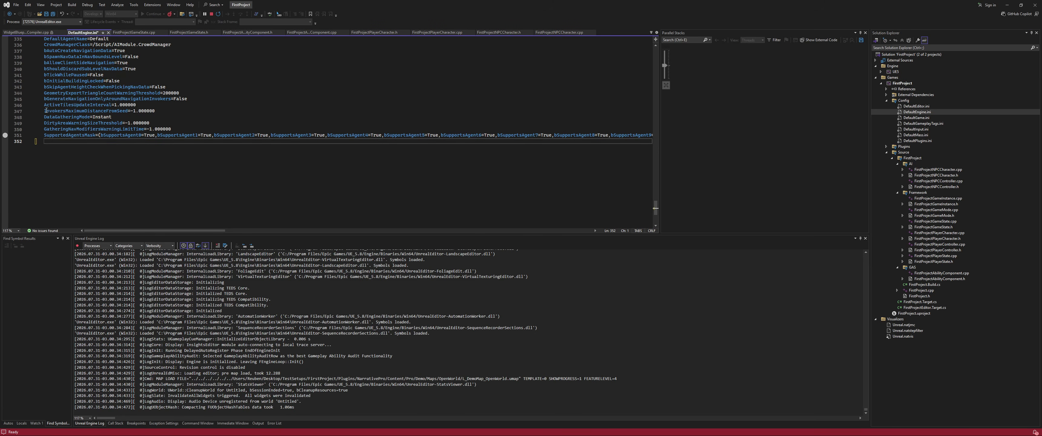
click(53, 13)
click(218, 14)
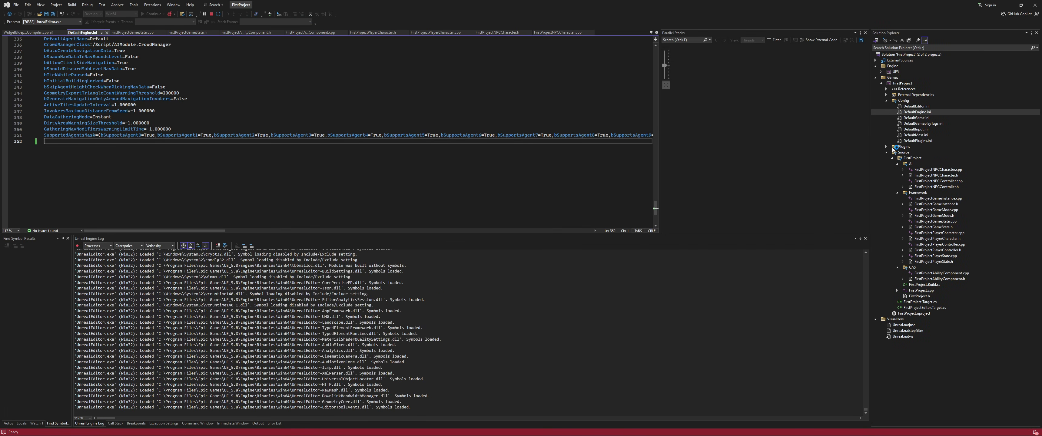
Inspect the NarrativePro plugin folder in the solution and the remaining settings at the end of DefaultEngine.ini.
click(888, 147)
click(895, 154)
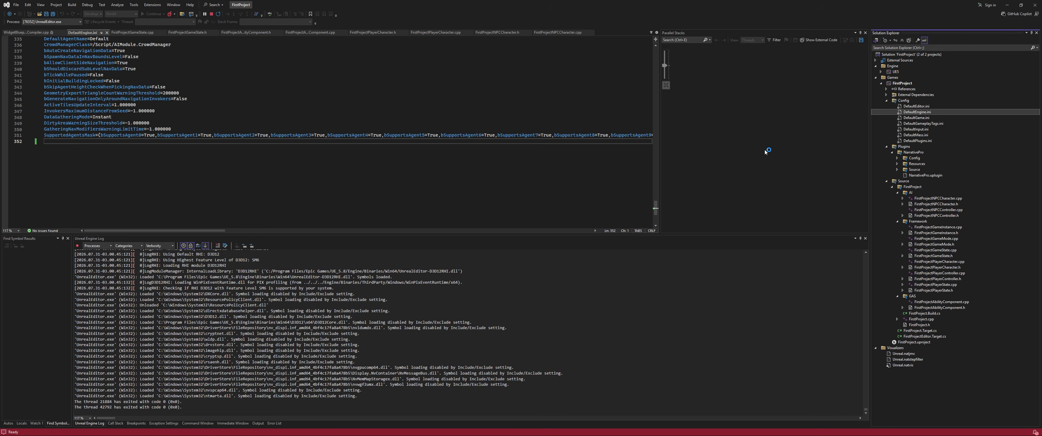
scroll(199, 148, up, 1)
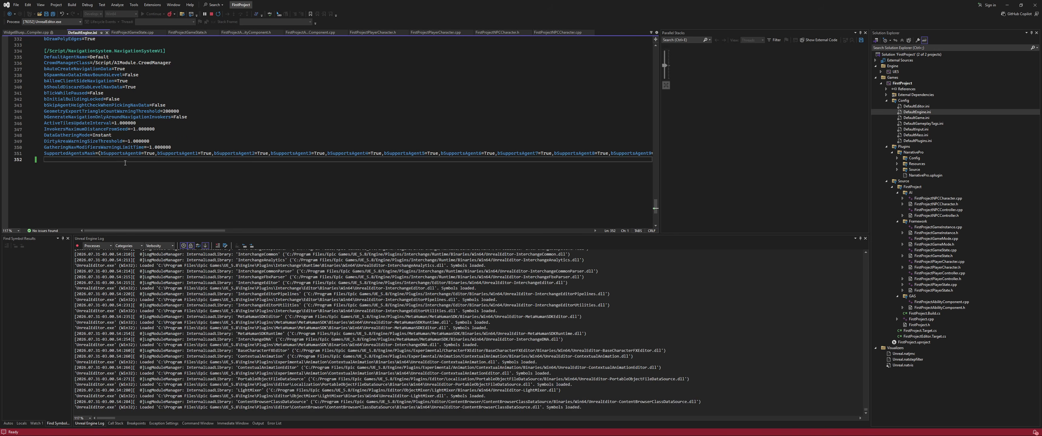
scroll(127, 159, down, 1)
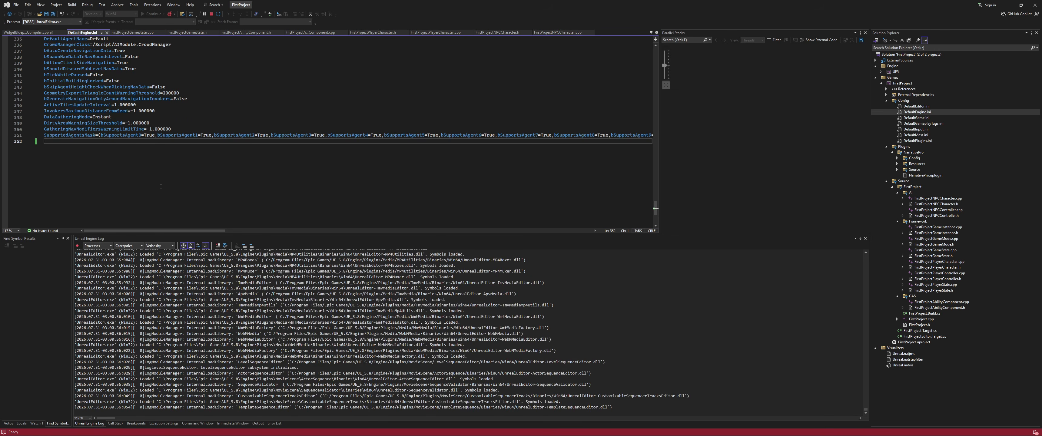
drag(161, 186, 41, 63)
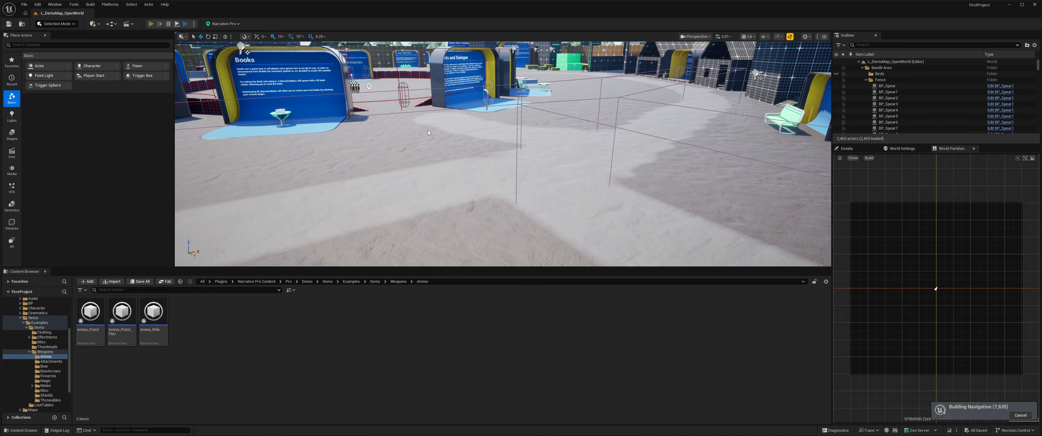
Play-test the demo map in the level viewport, check the inventory's UI colors, run forward and stop the session.
key(alt+p)
key(i)
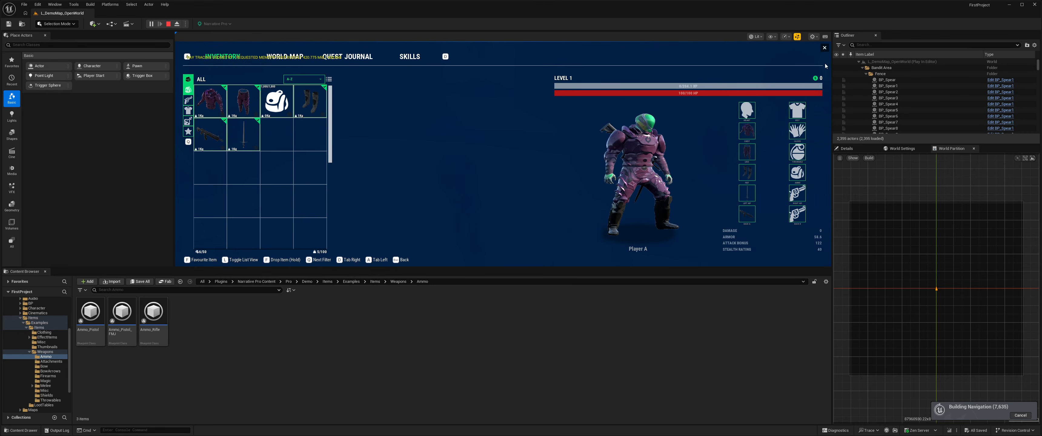
key(i)
key(w)
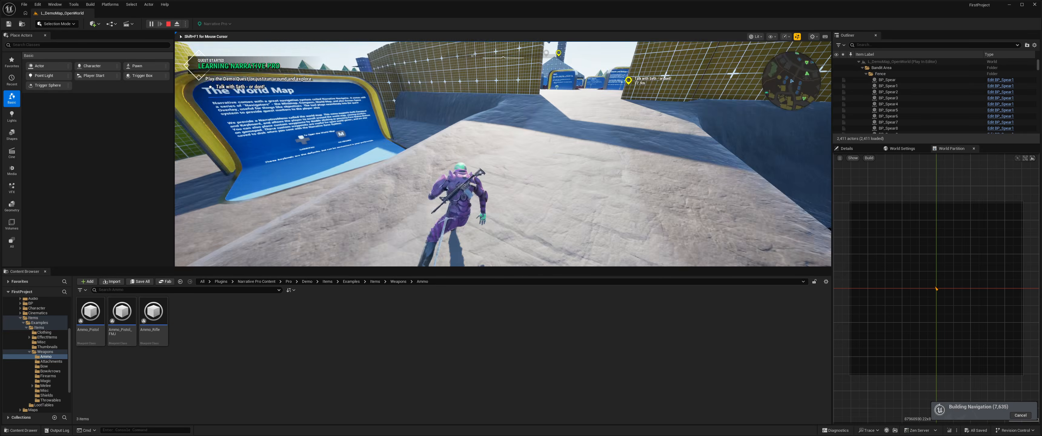
key(Escape)
drag(531, 172, 487, 180)
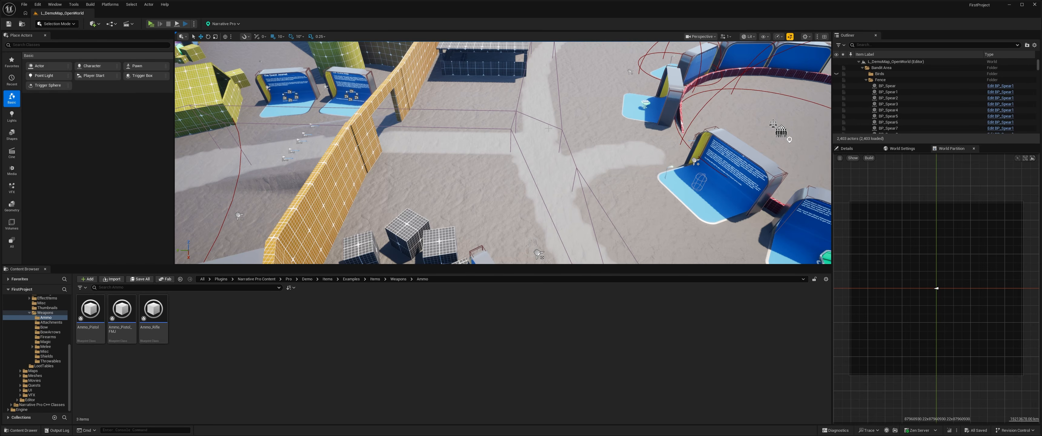
drag(484, 97, 483, 98)
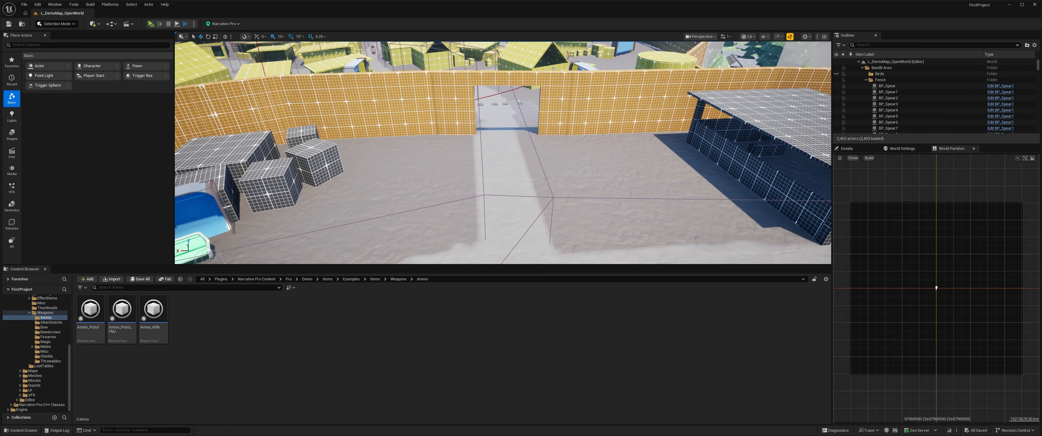